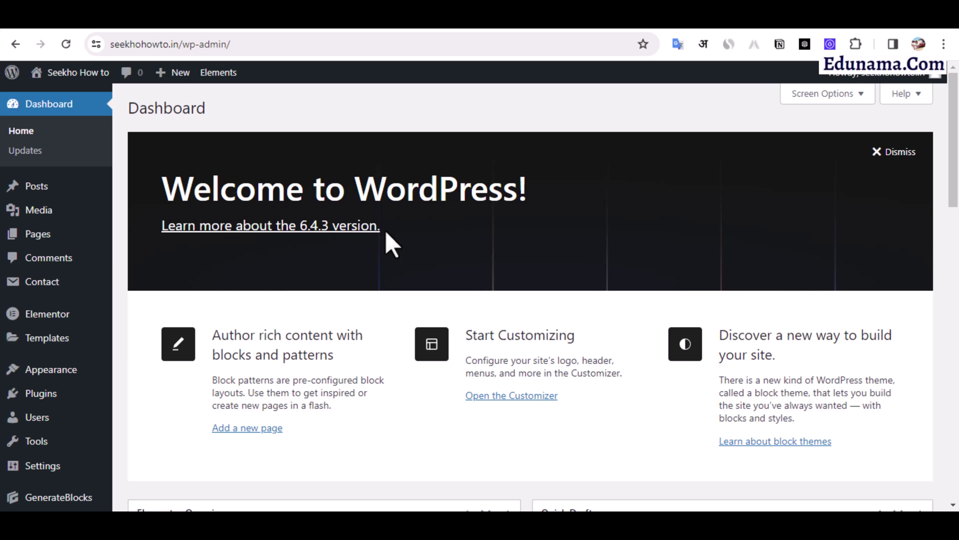
- Look over the jagran.com homepage and its navigation menu as an example of a site's page structure
mouse_move(39, 241)
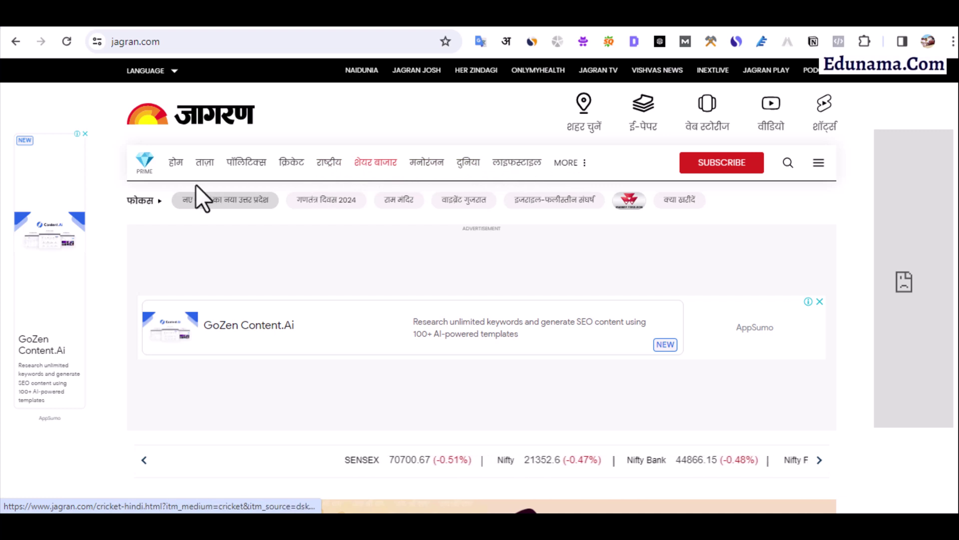
left_click(176, 172)
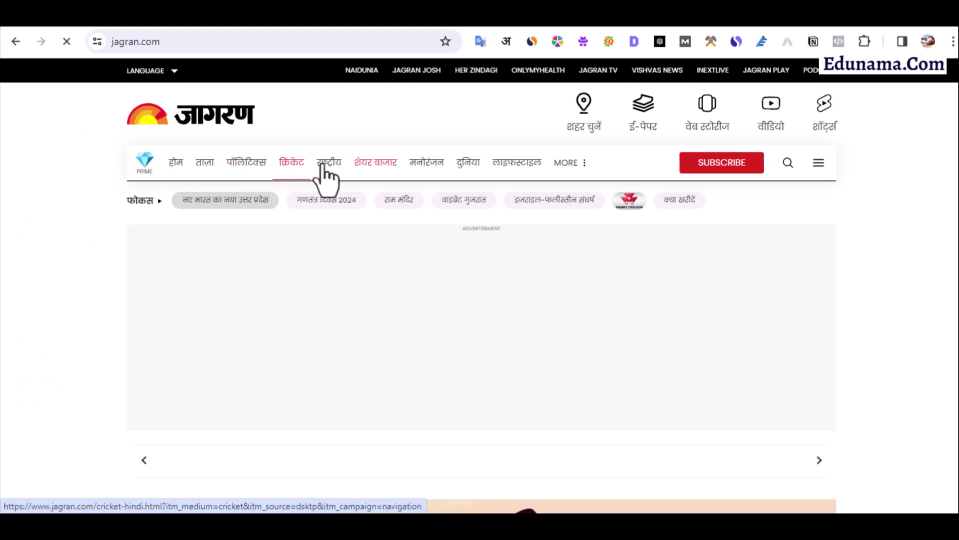
scroll(375, 407, "down", 4)
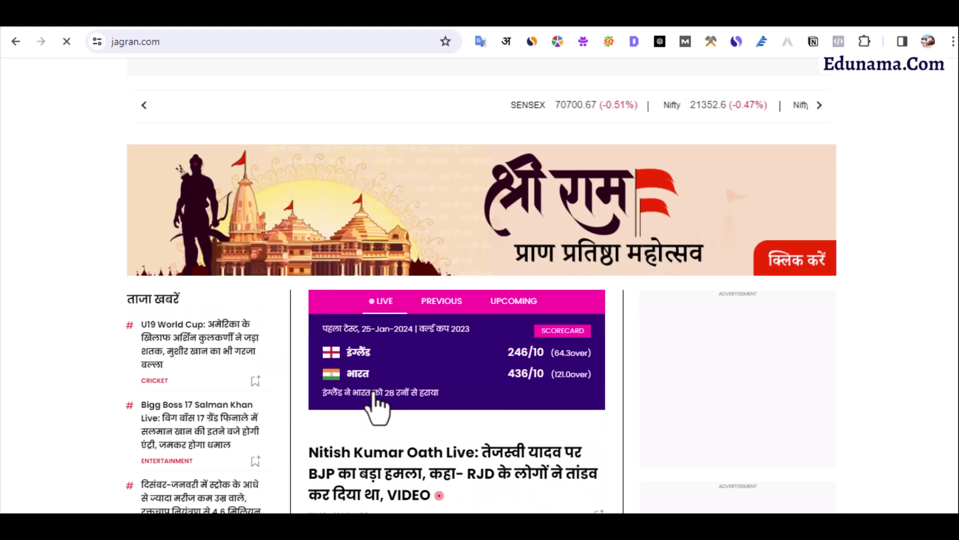
scroll(374, 395, "up", 5)
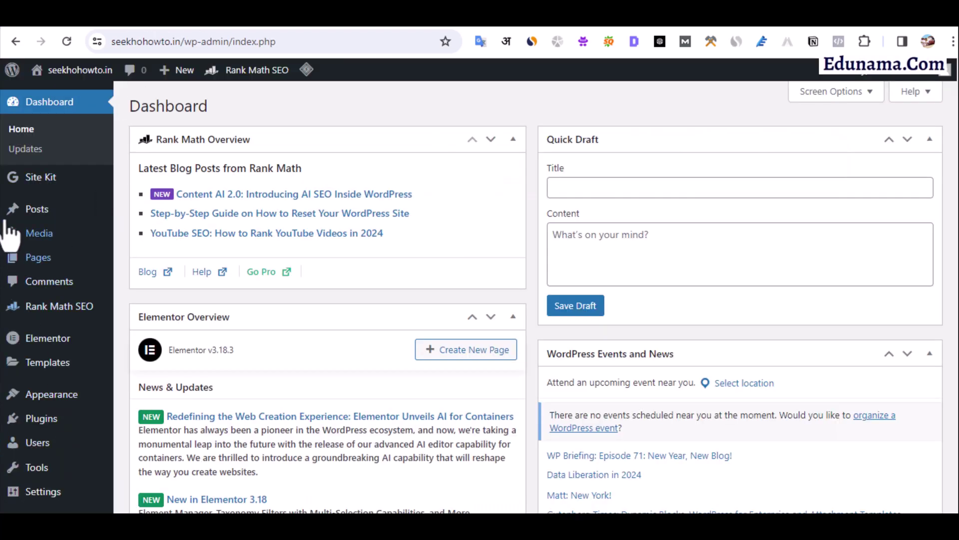
- Create a new WordPress page titled "Home" and publish it
mouse_move(8, 215)
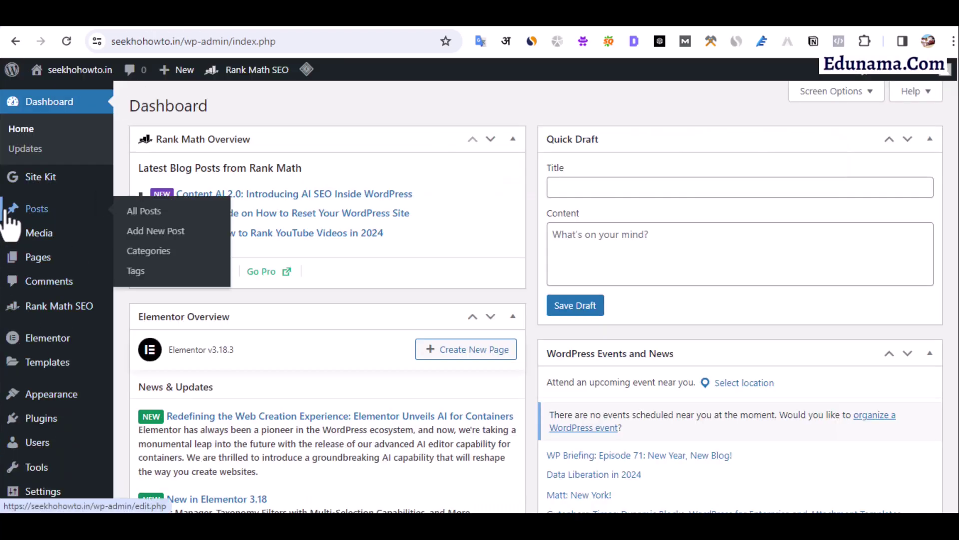
left_click(38, 264)
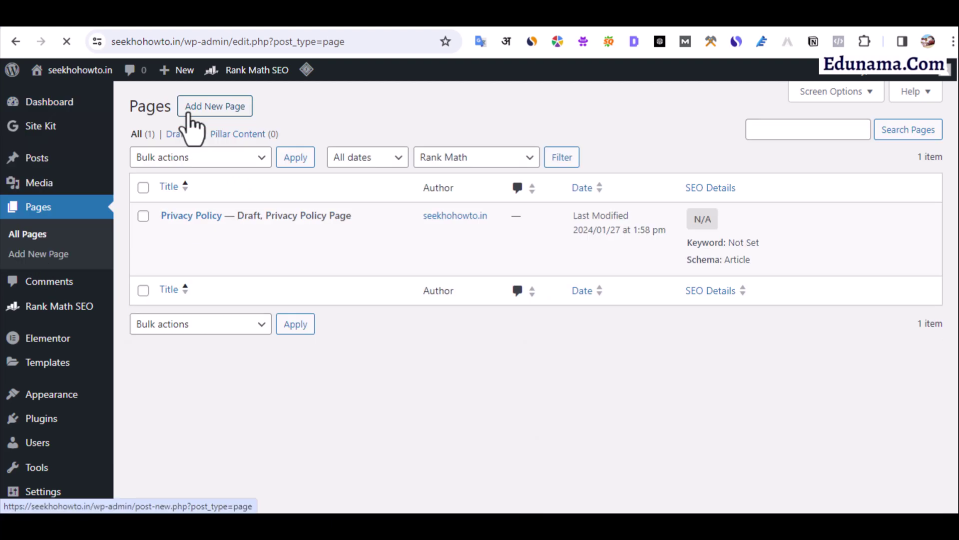
left_click(214, 112)
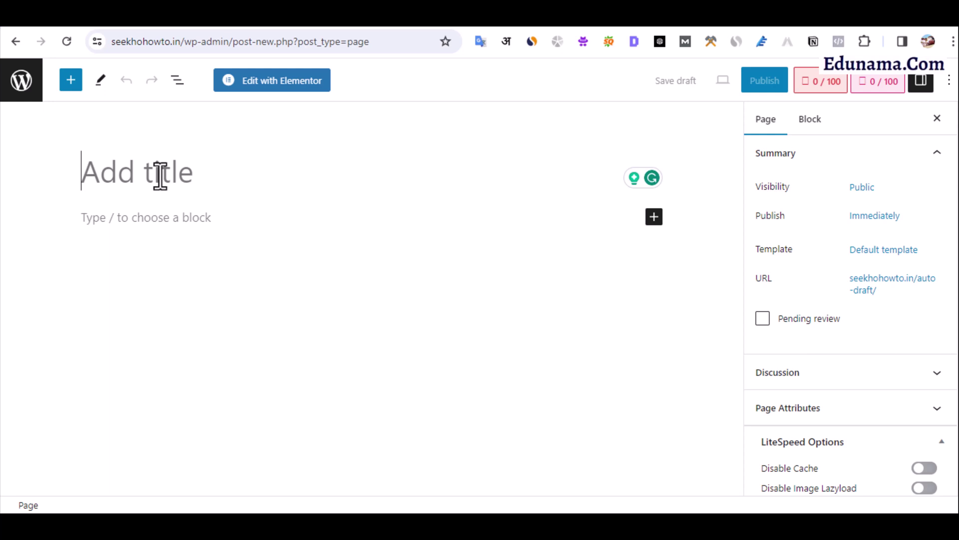
type("Home")
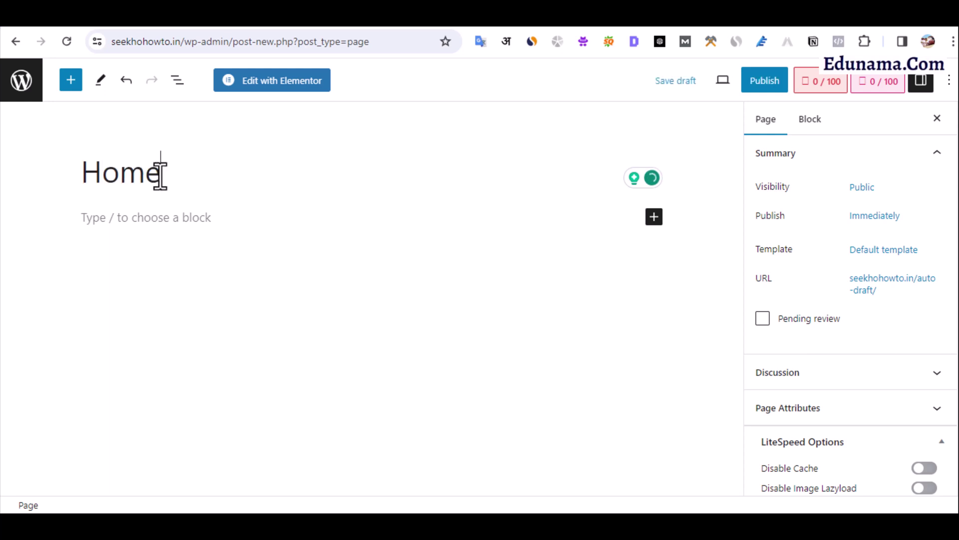
left_click(766, 81)
left_click(825, 86)
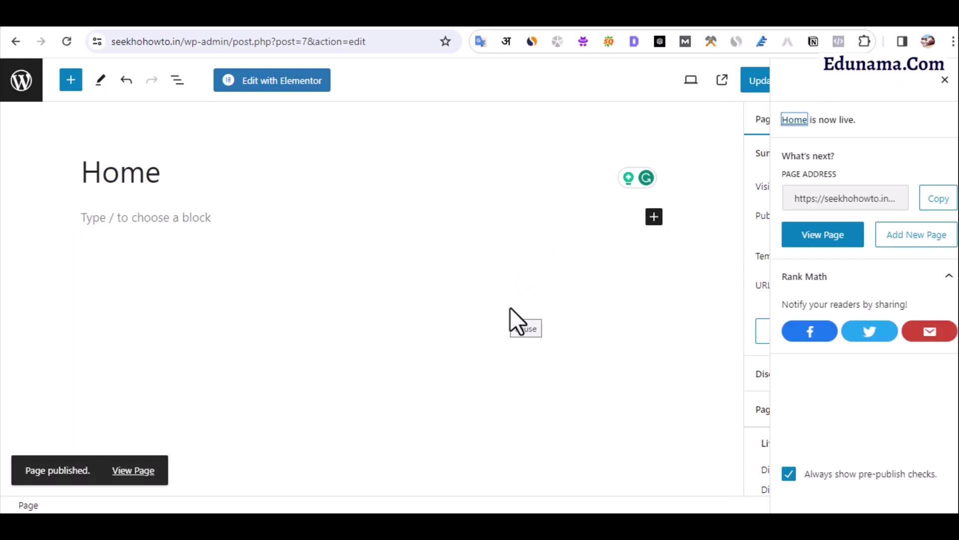
left_click(945, 79)
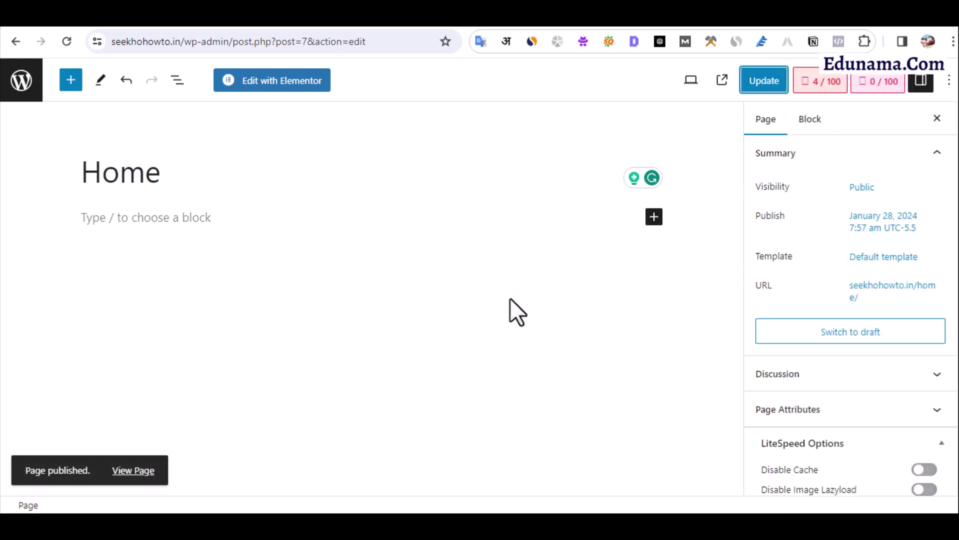
- Return to the Pages list and open four blank new-page editors in separate browser tabs
key("alt+Left")
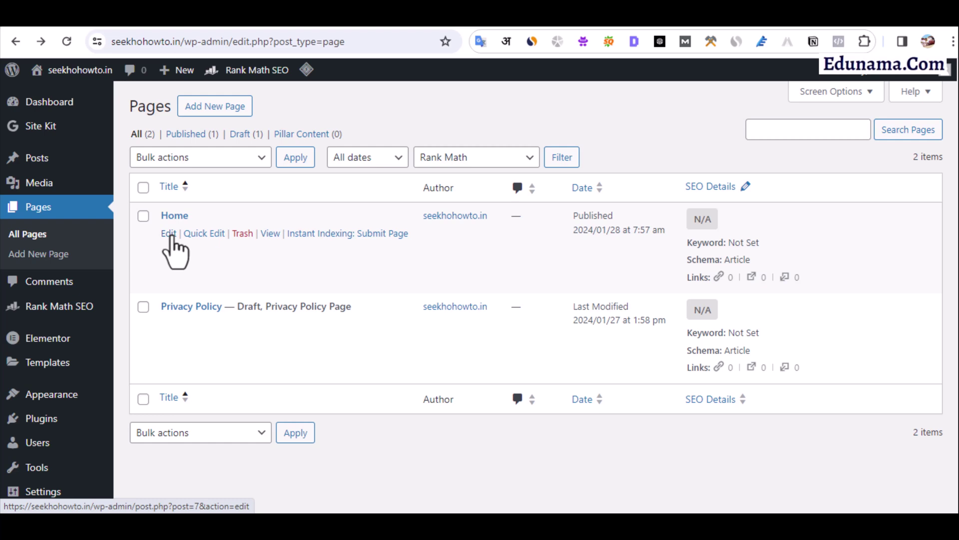
right_click(207, 105)
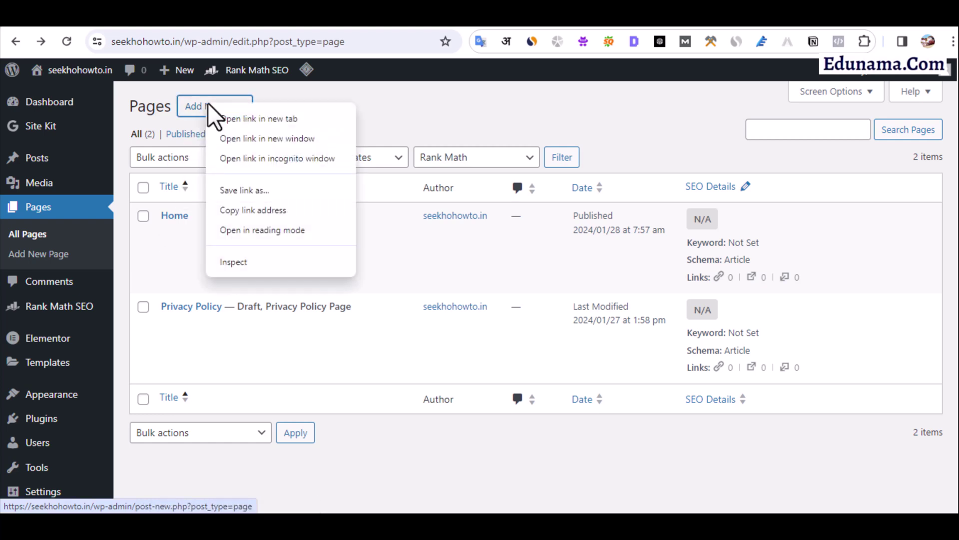
left_click(254, 124)
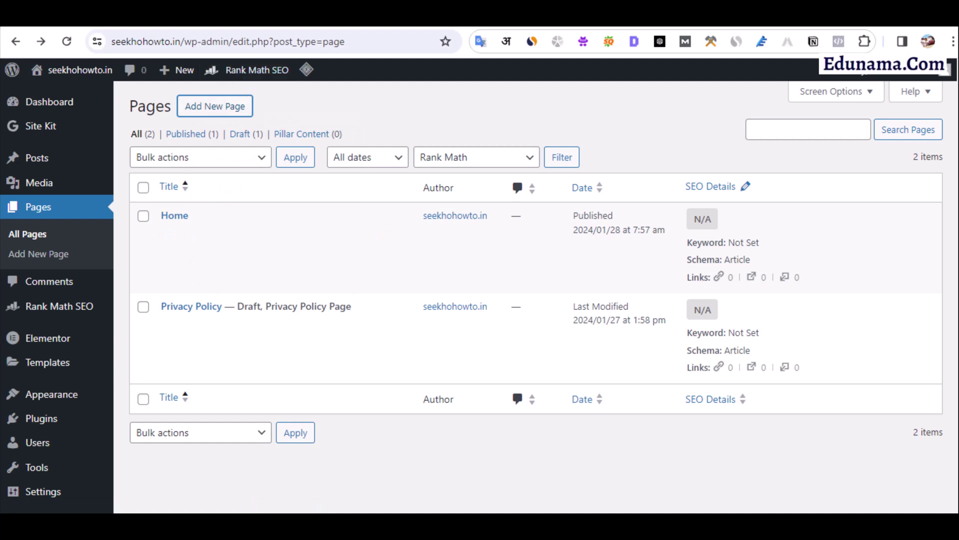
left_click(145, 23)
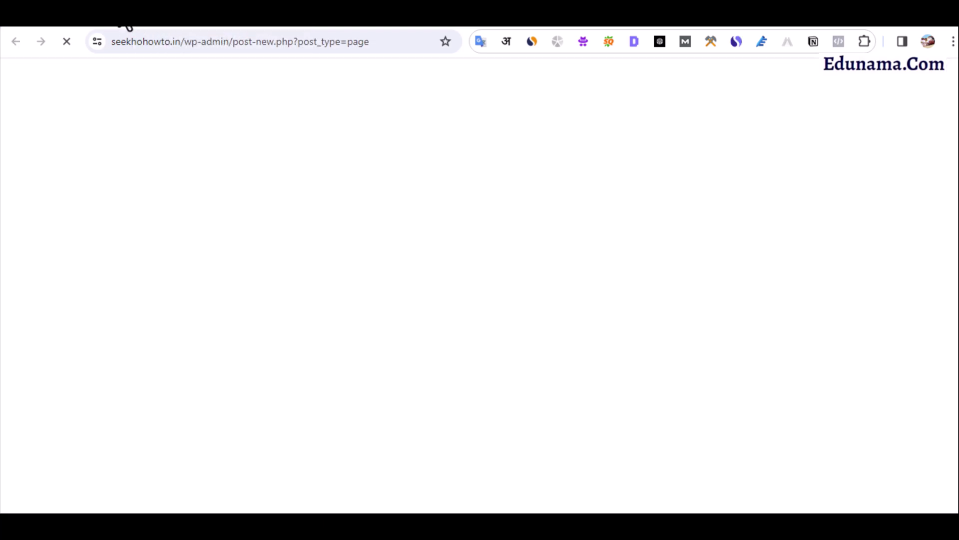
left_click(122, 22)
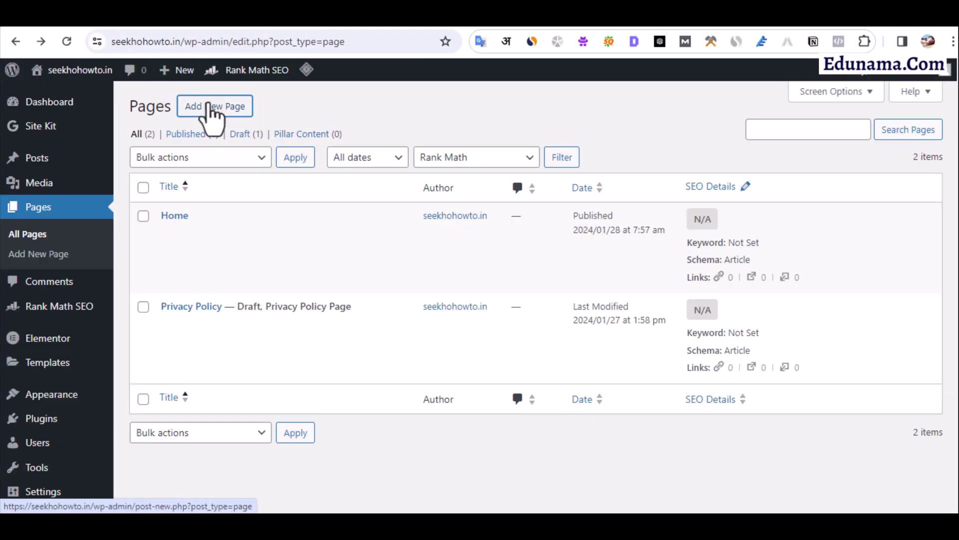
right_click(209, 103)
left_click(236, 122)
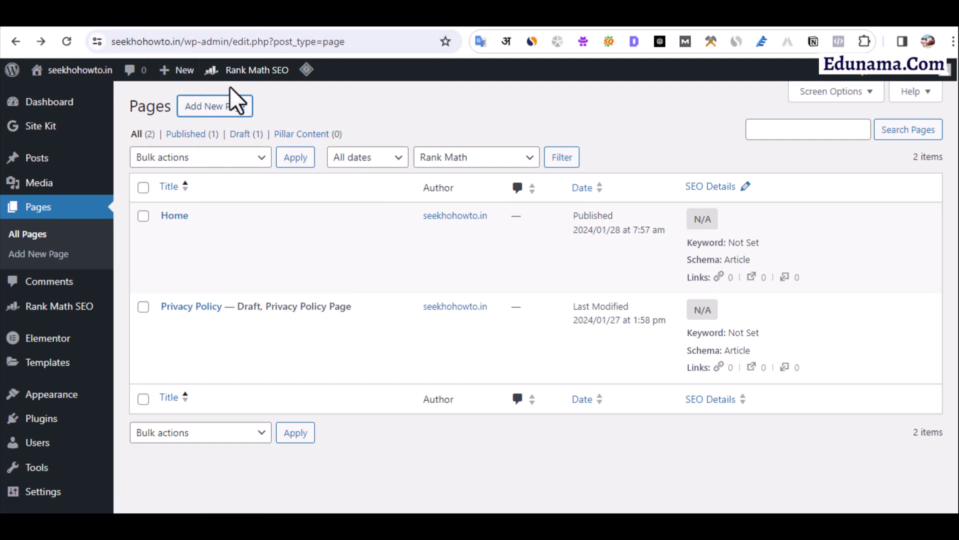
right_click(226, 104)
left_click(283, 123)
right_click(219, 111)
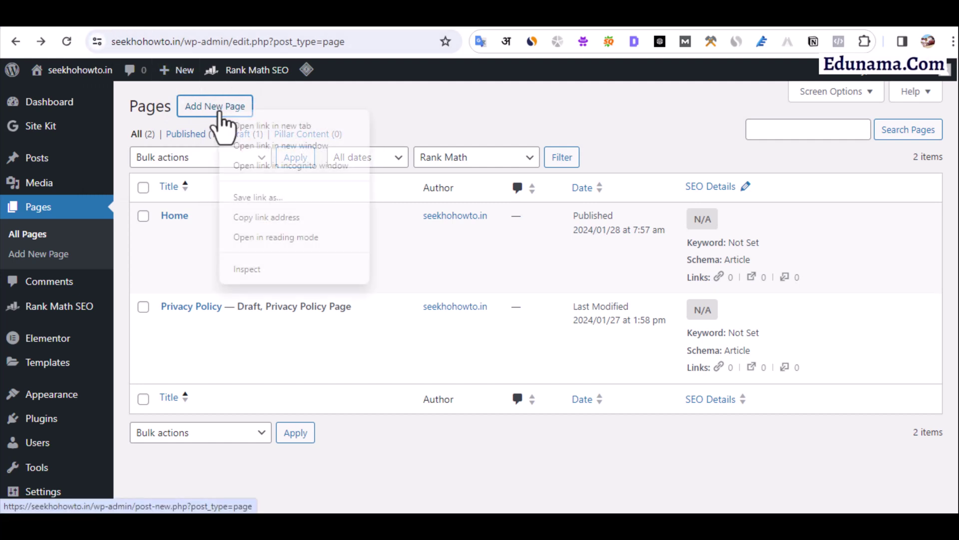
left_click(263, 125)
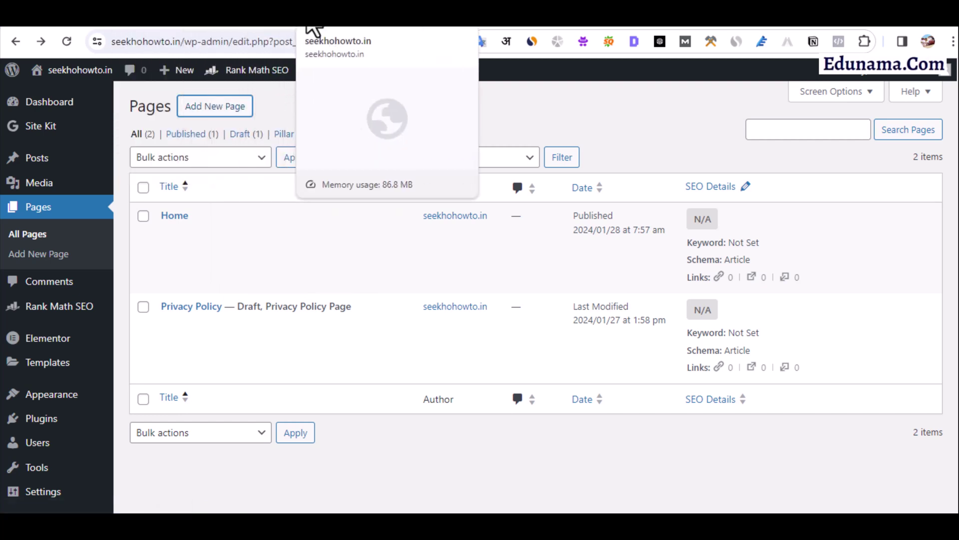
- In the first blank page editor, title the page "About us" and publish it without body text
left_click(146, 24)
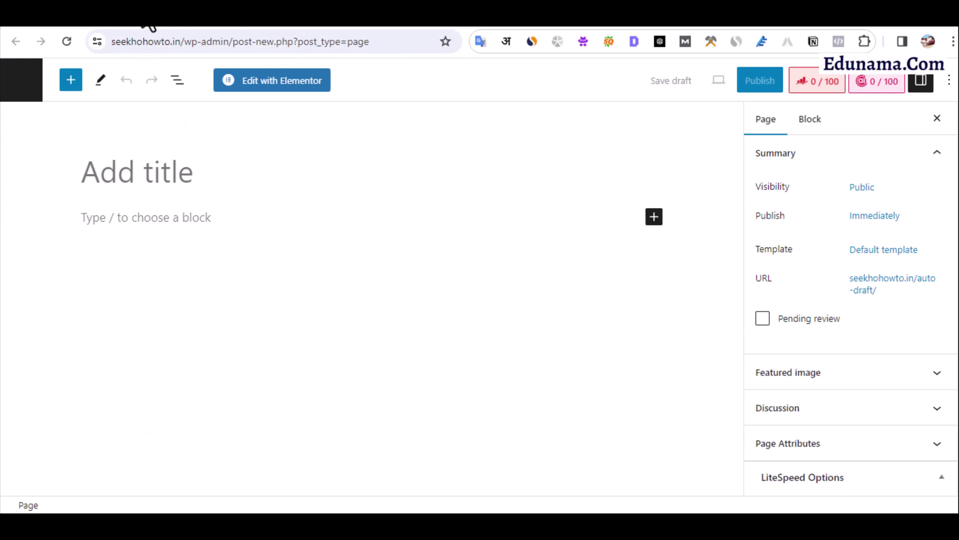
type("Abouy")
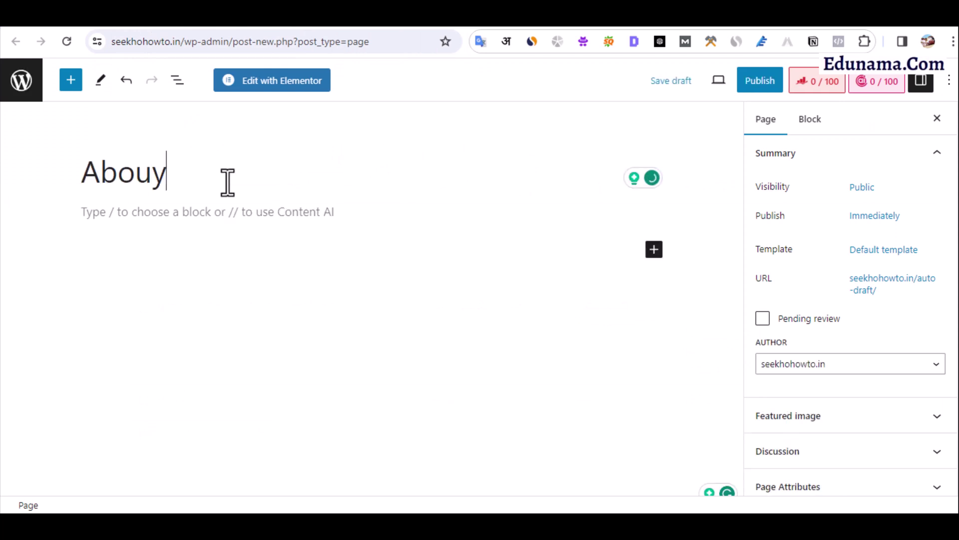
key("BackSpace")
type("t us")
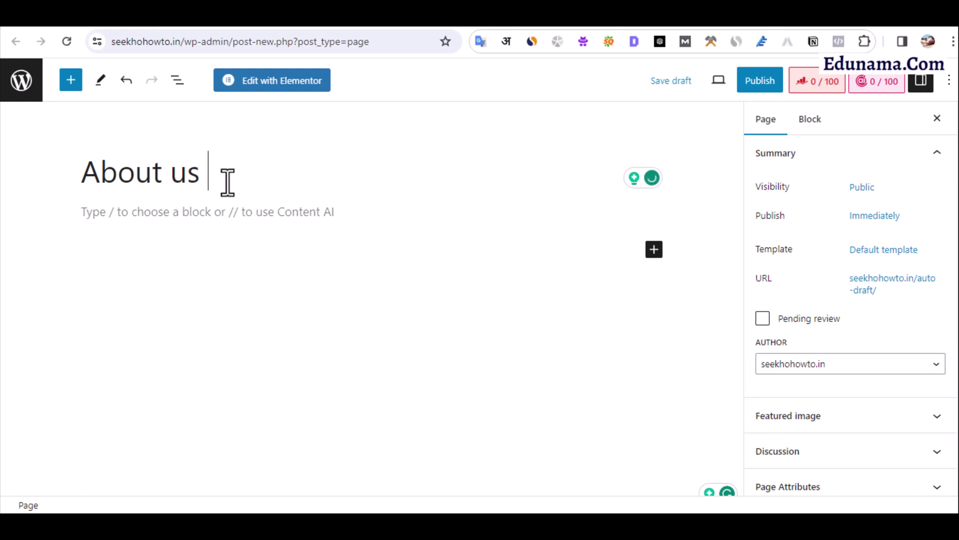
left_click(175, 214)
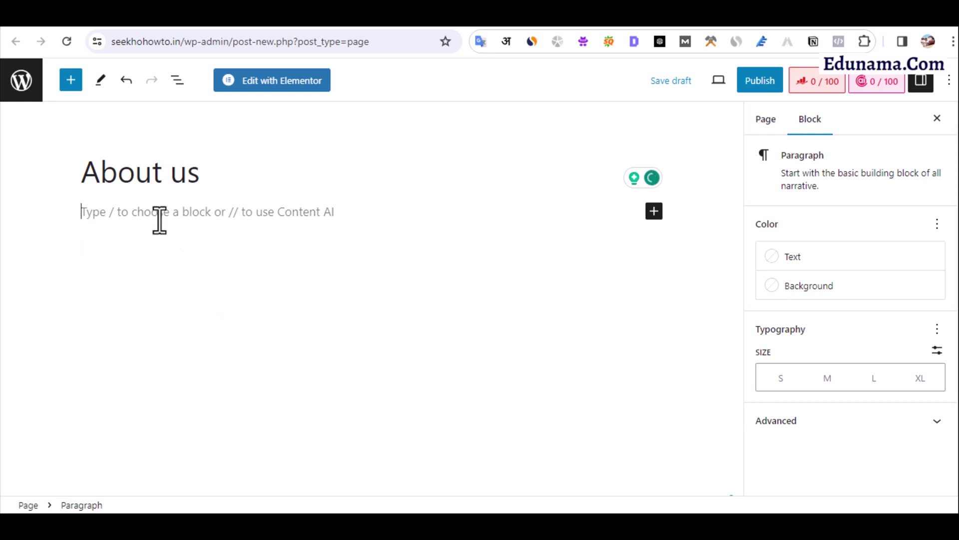
left_click(763, 85)
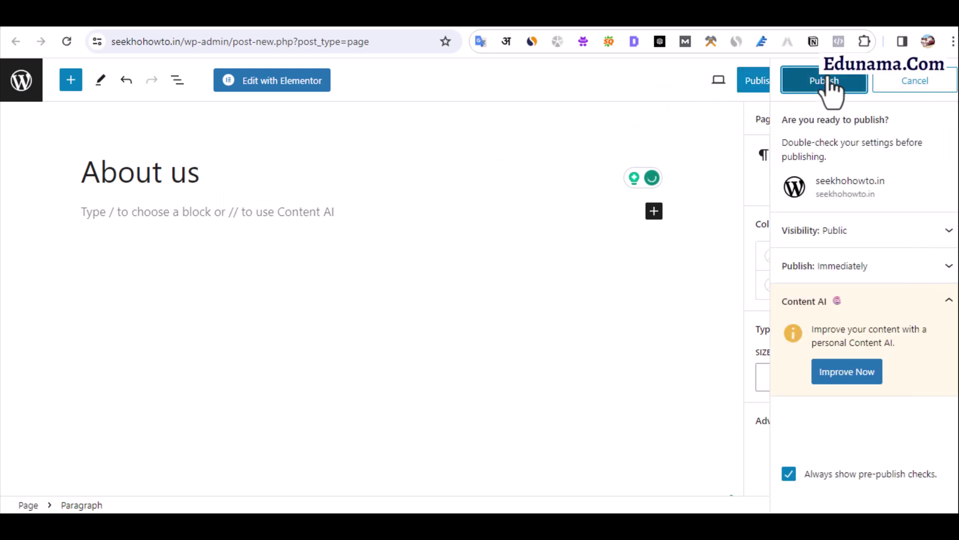
left_click(825, 82)
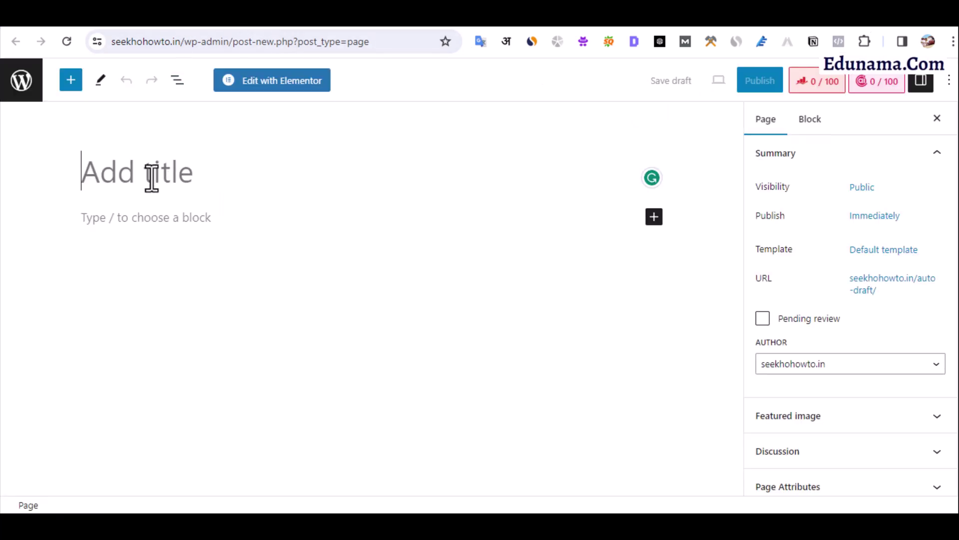
- Title the next blank page "Contact us" and publish it without body text
type("Con")
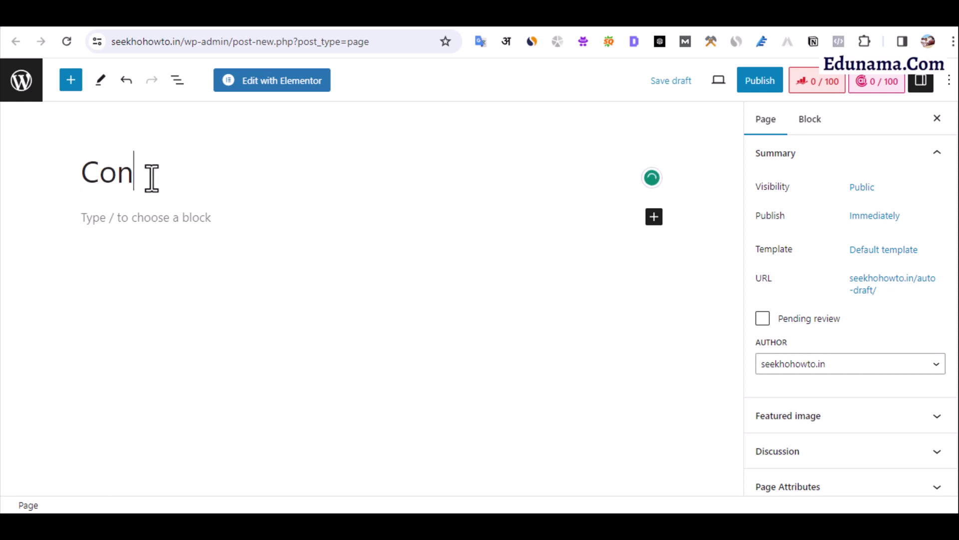
type("tact us")
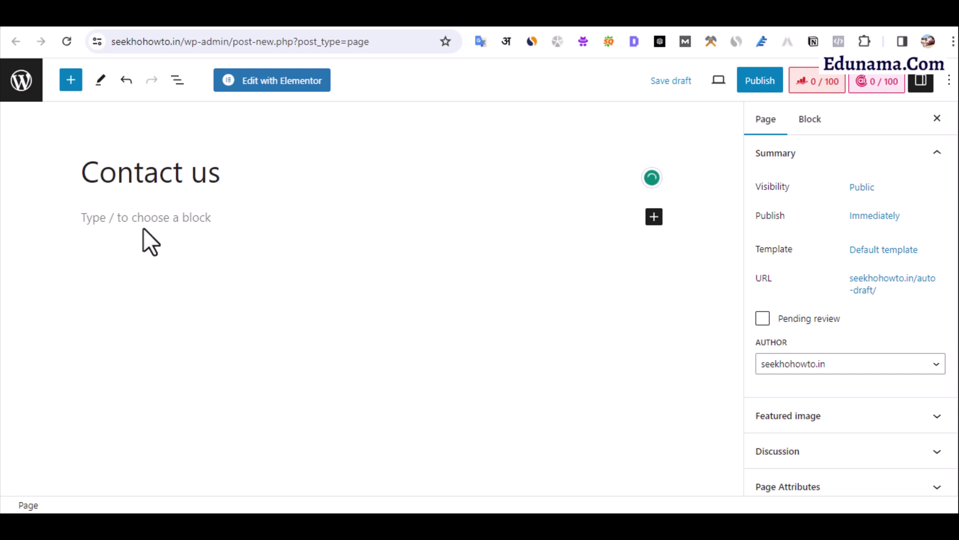
left_click(167, 218)
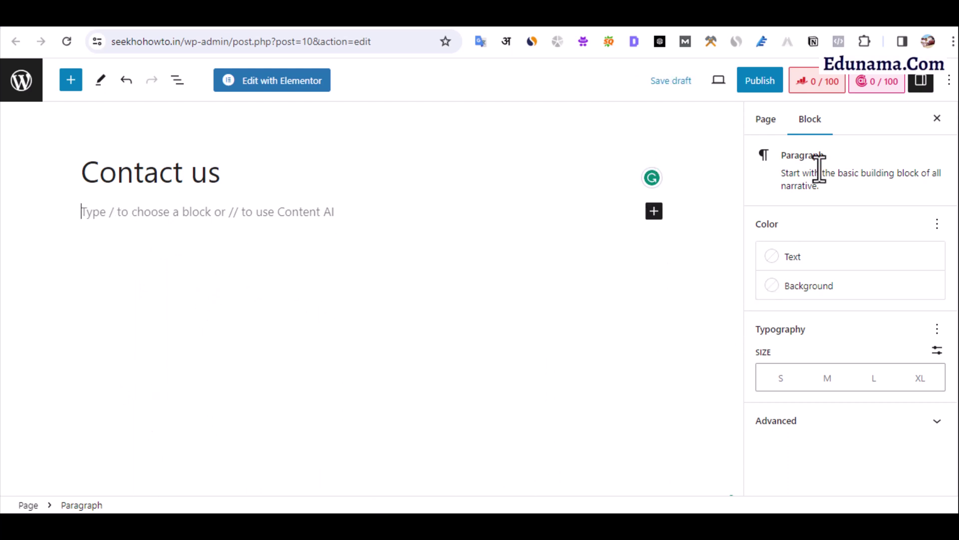
left_click(759, 83)
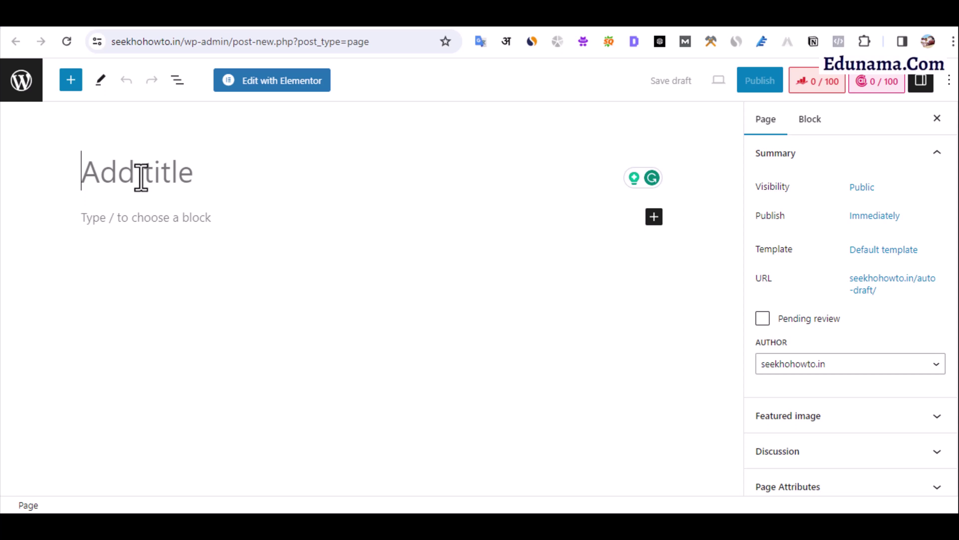
- Go back to the Pages list and open the draft Privacy Policy page for editing
left_click(109, 27)
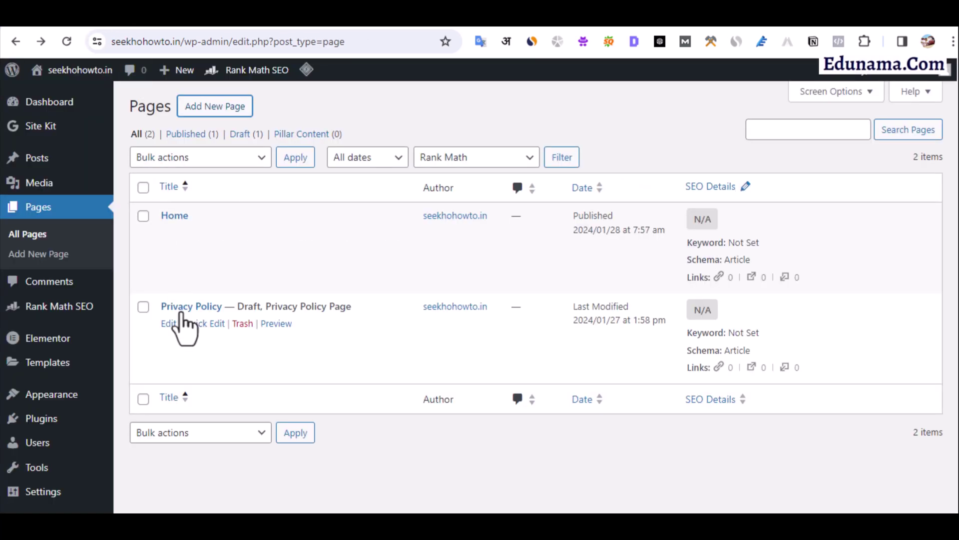
scroll(205, 260, "down", 1)
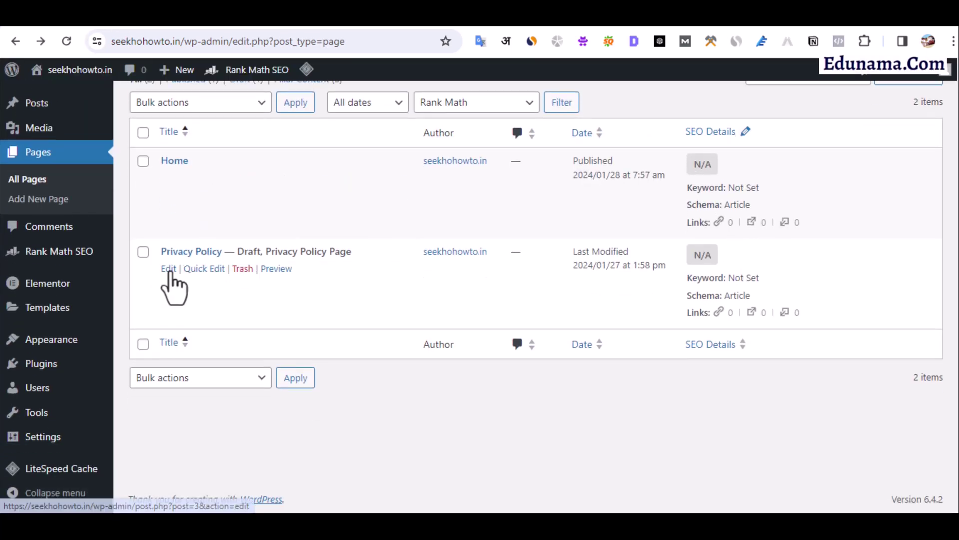
left_click(169, 269)
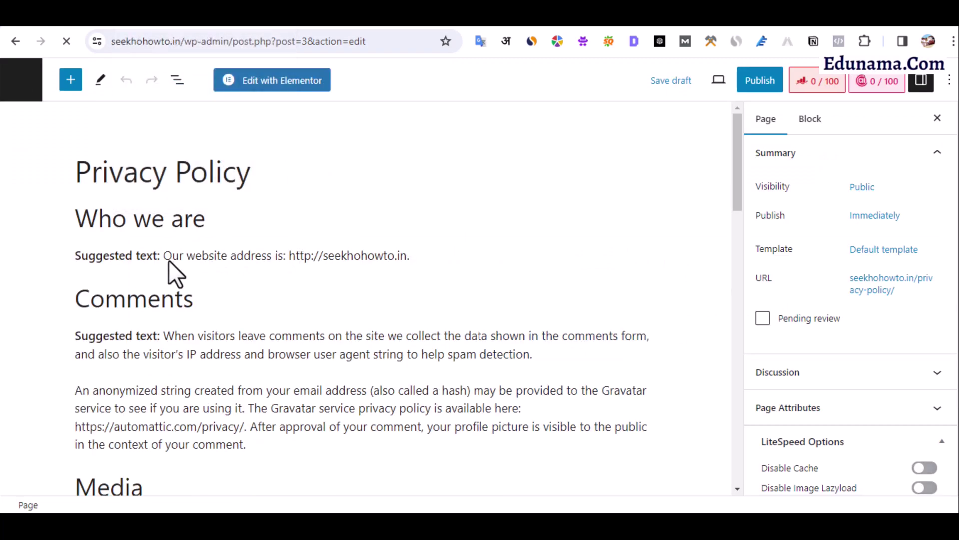
- Review the Privacy Policy draft's suggested text, from "Who we are" to the sections on data retention and rights
scroll(169, 260, "down", 20)
scroll(172, 262, "up", 7)
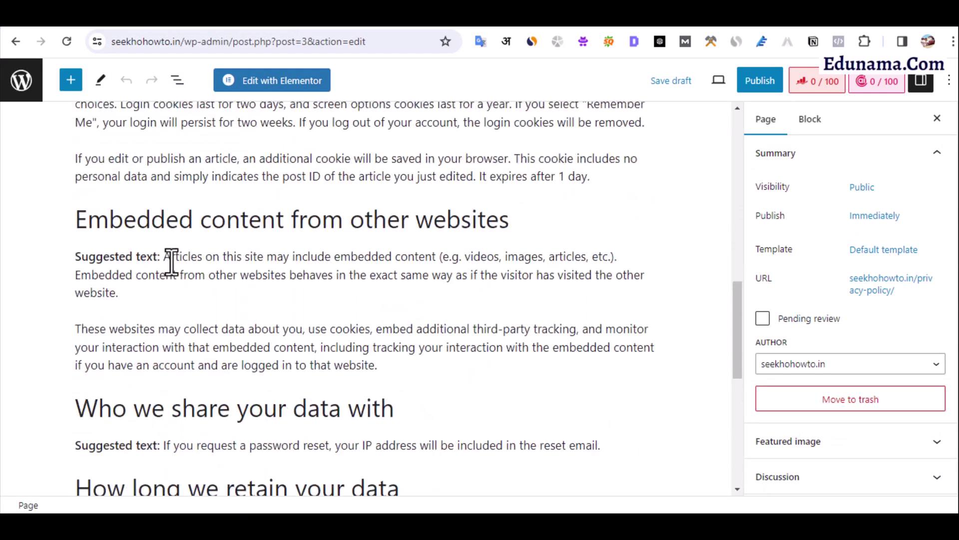
scroll(169, 257, "up", 13)
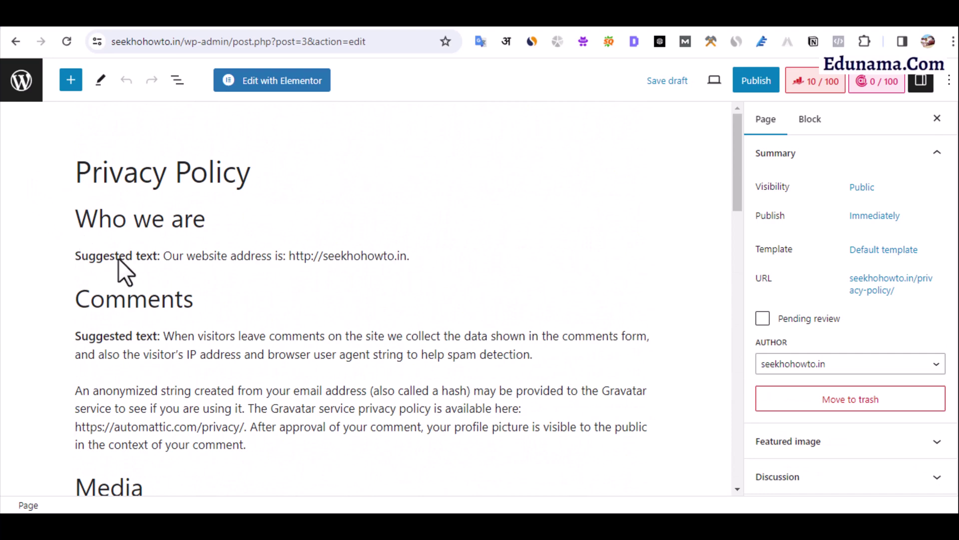
left_click_drag(75, 220, 184, 220)
scroll(165, 355, "down", 15)
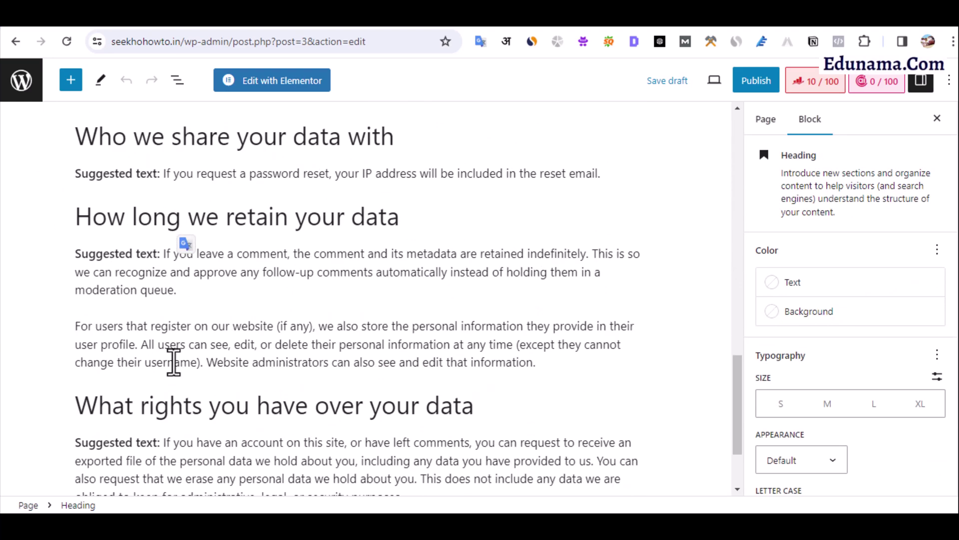
scroll(174, 361, "up", 15)
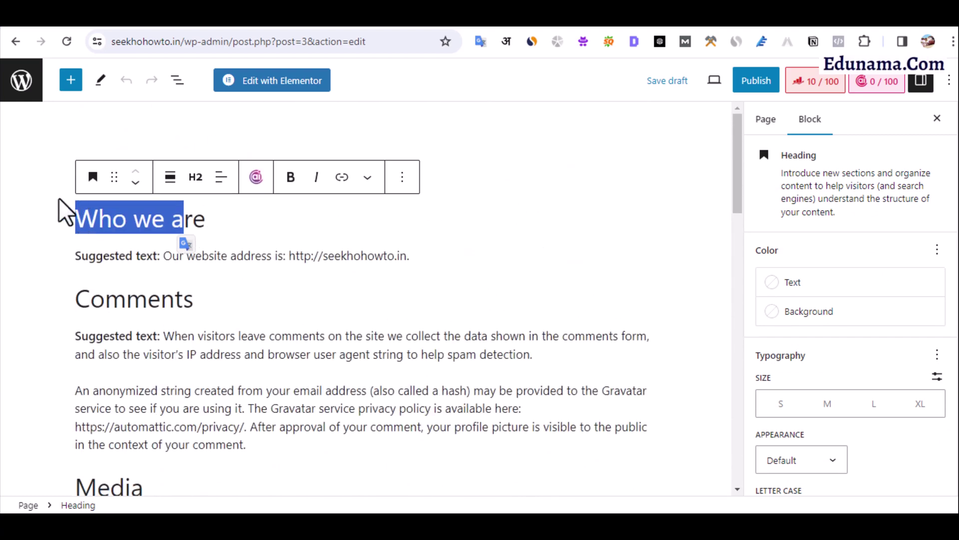
- Delete all the suggested text from the Privacy Policy page, from the "Who we are" heading to the end
left_click(73, 228)
left_click_drag(79, 216, 602, 430)
key("BackSpace")
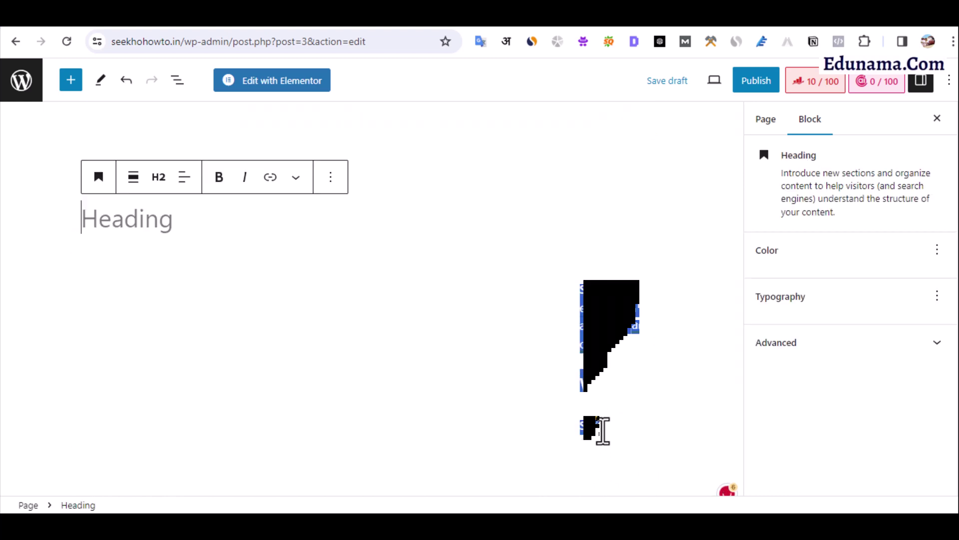
key("BackSpace")
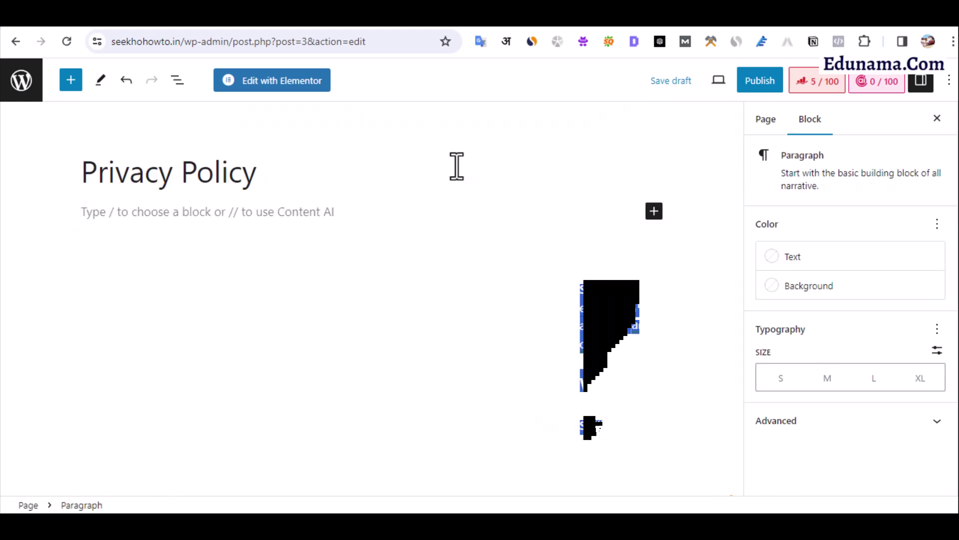
- Switch to the Privacy Policy template in Google Docs and examine its placeholders and sections, through to the California privacy rights
left_click(433, 24)
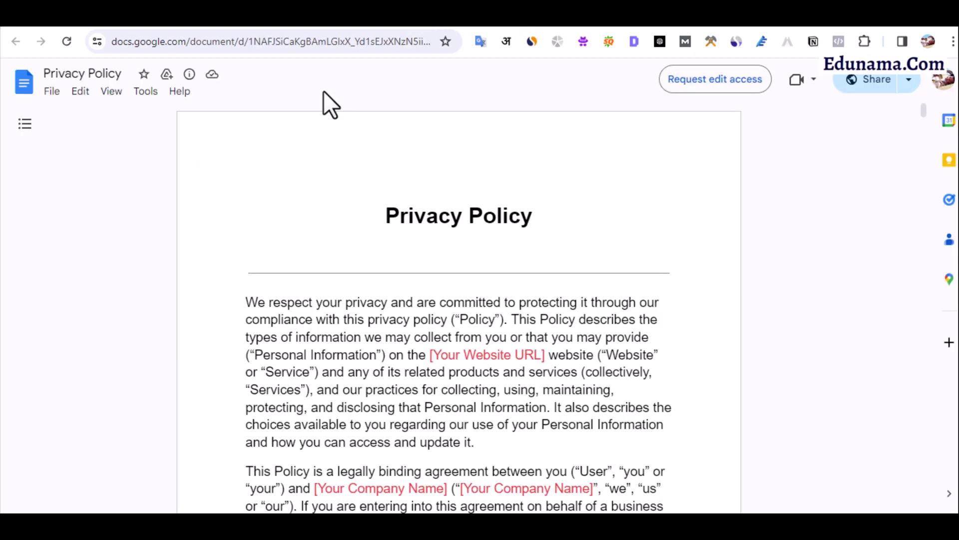
scroll(478, 220, "down", 4)
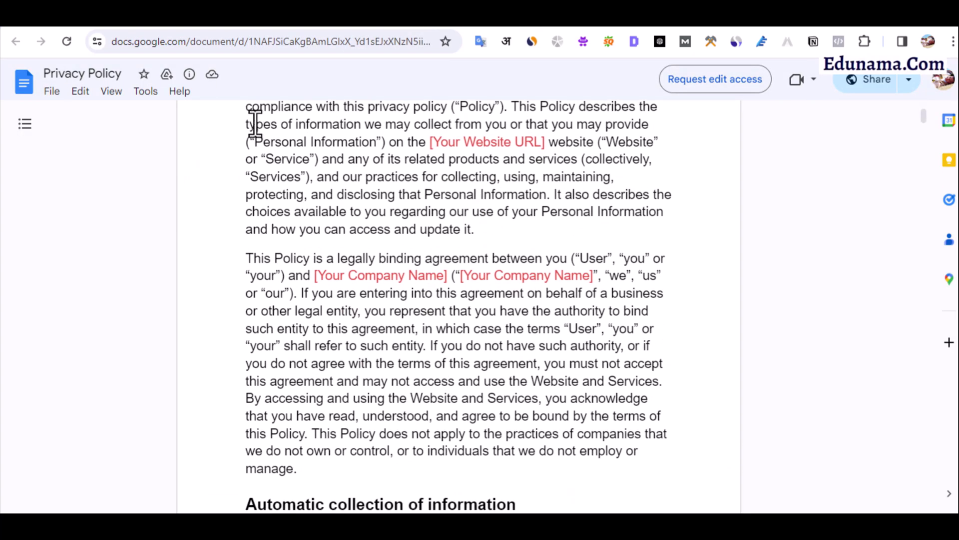
scroll(253, 122, "up", 2)
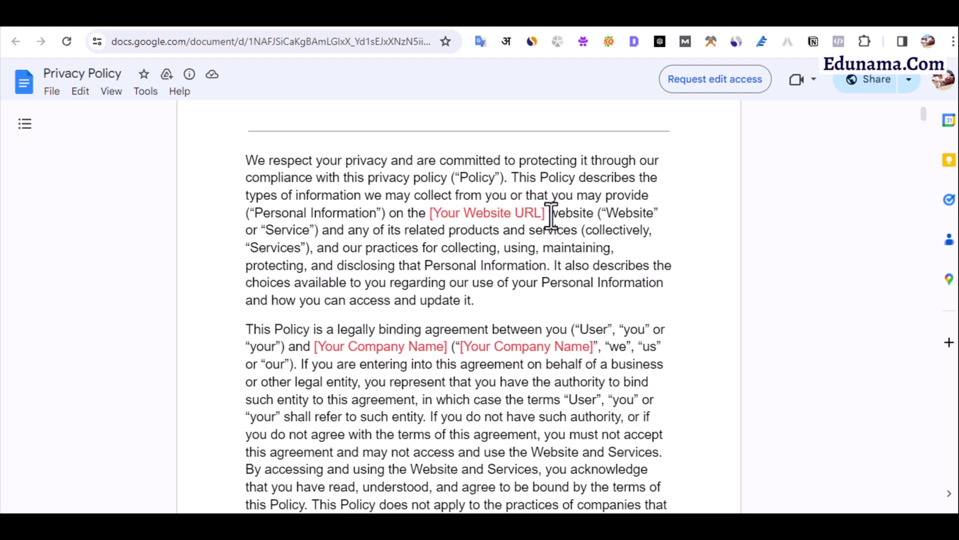
scroll(552, 215, "down", 3)
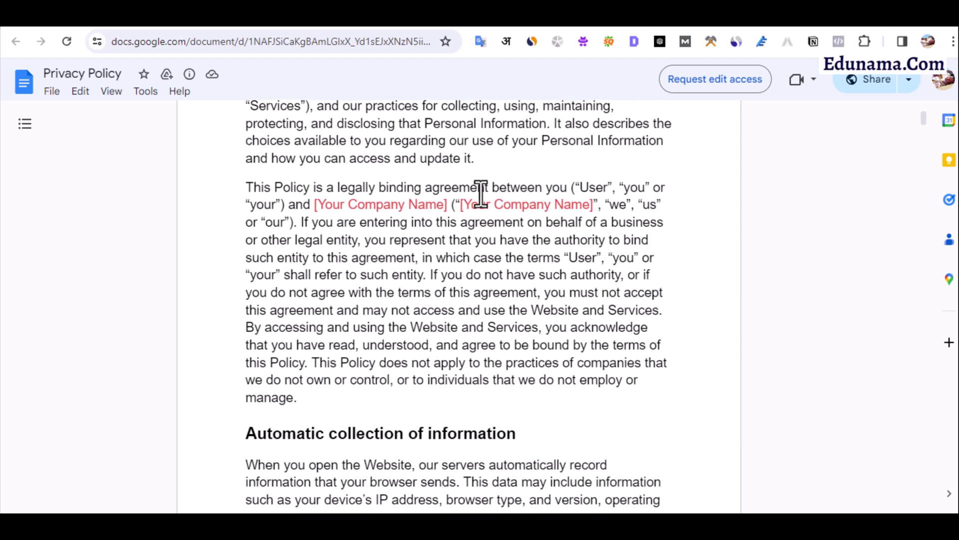
scroll(481, 194, "down", 6)
scroll(480, 194, "down", 17)
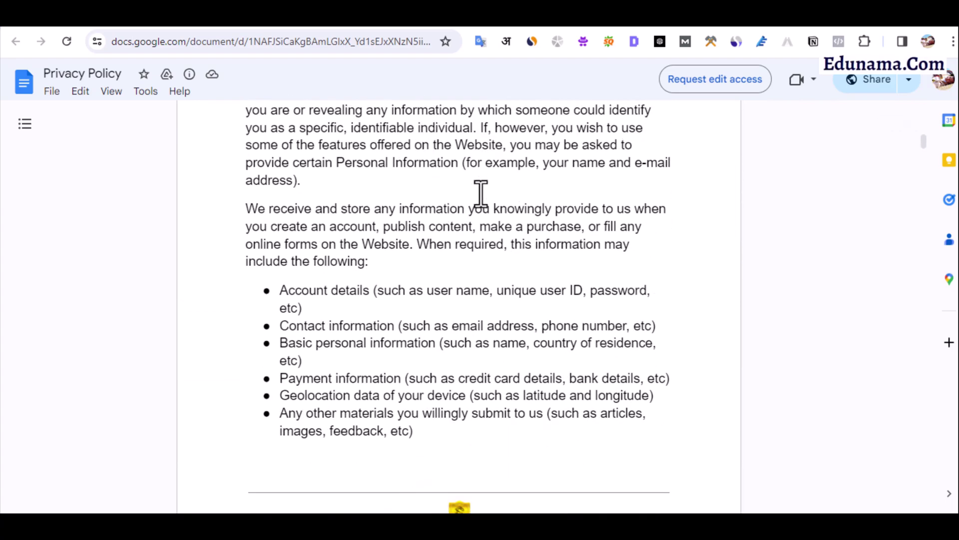
scroll(481, 194, "down", 20)
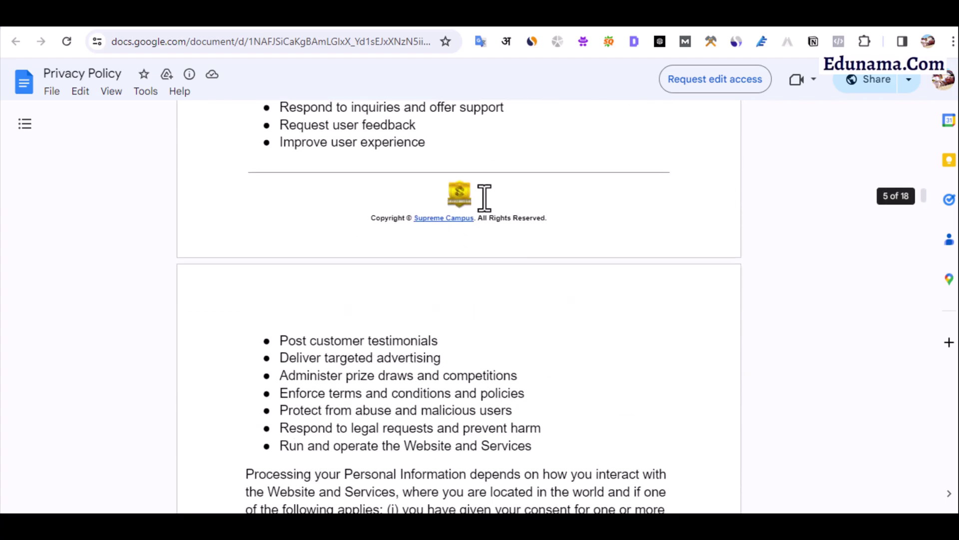
scroll(484, 198, "down", 20)
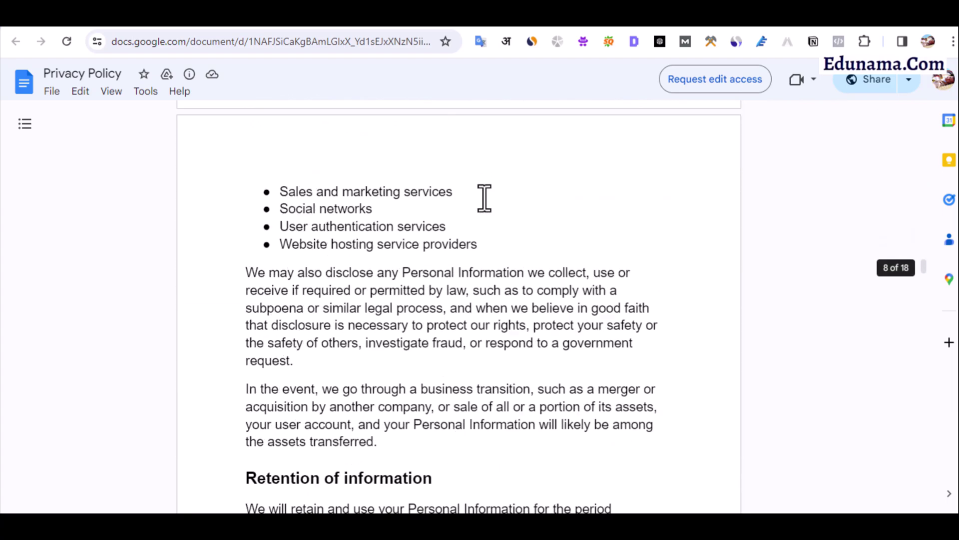
scroll(484, 198, "down", 20)
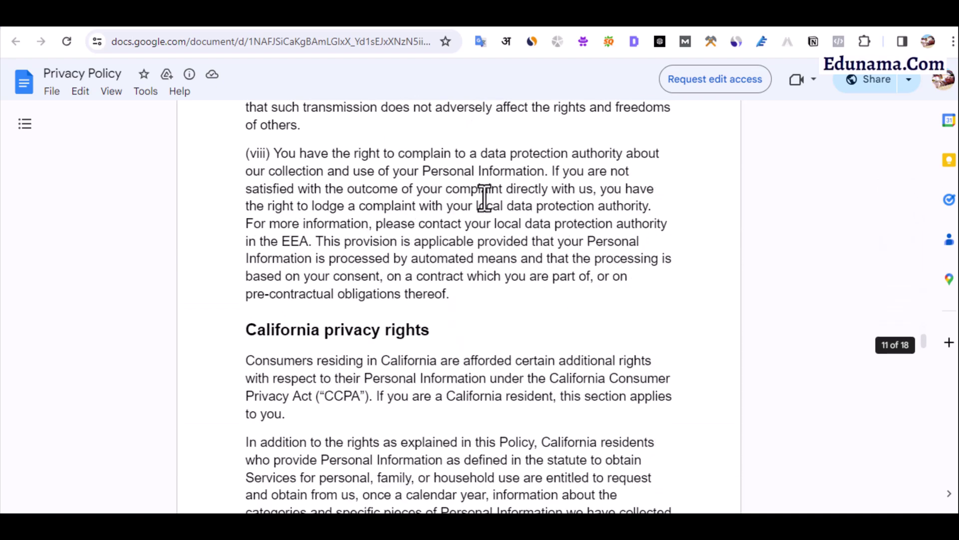
scroll(484, 198, "up", 15)
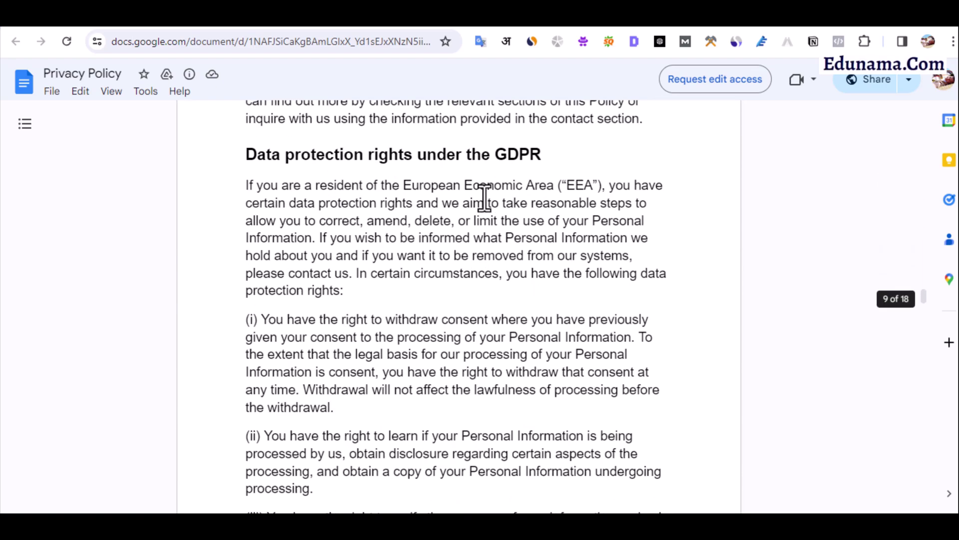
- Copy the template's entire text and paste it into the empty body of the WordPress Privacy Policy page
key("ctrl+a")
scroll(433, 218, "down", 10)
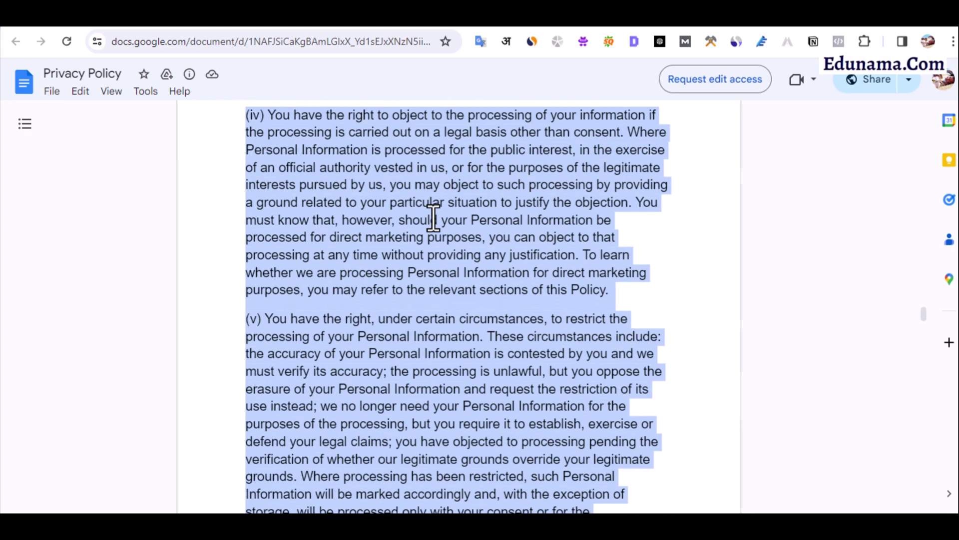
left_click(106, 4)
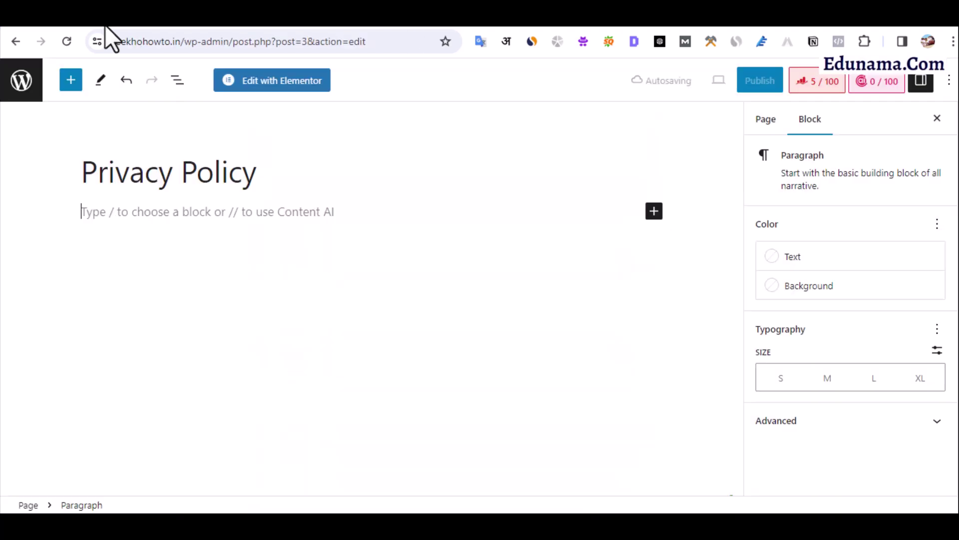
type("v")
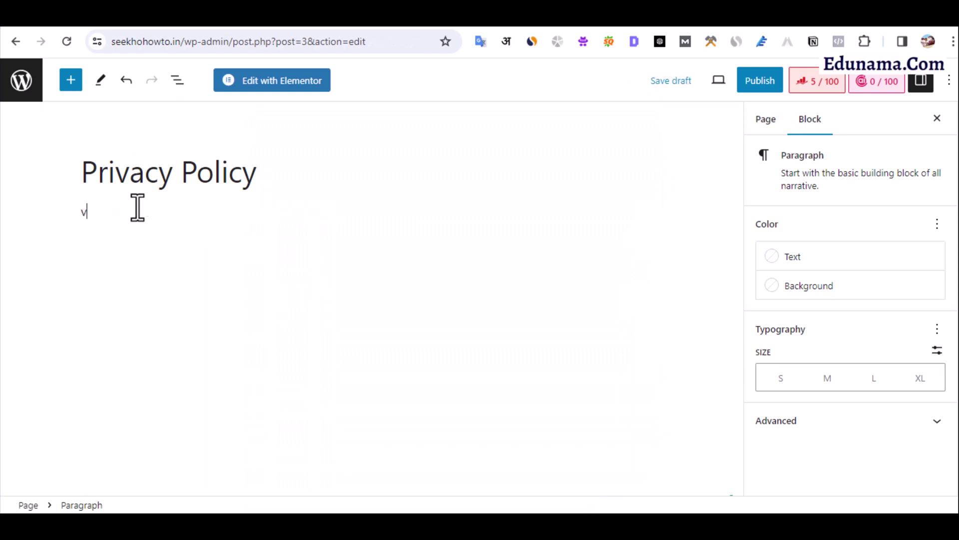
key("BackSpace")
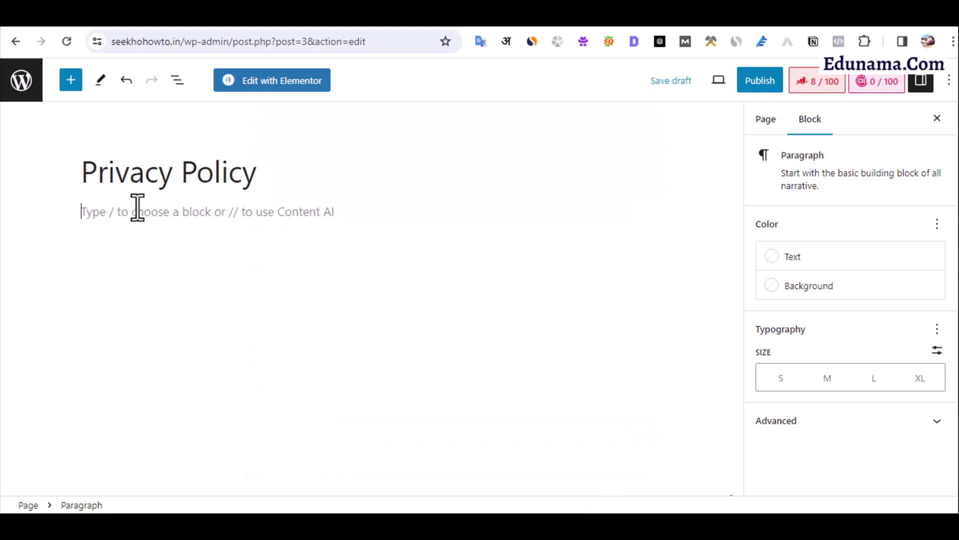
key("ctrl+v")
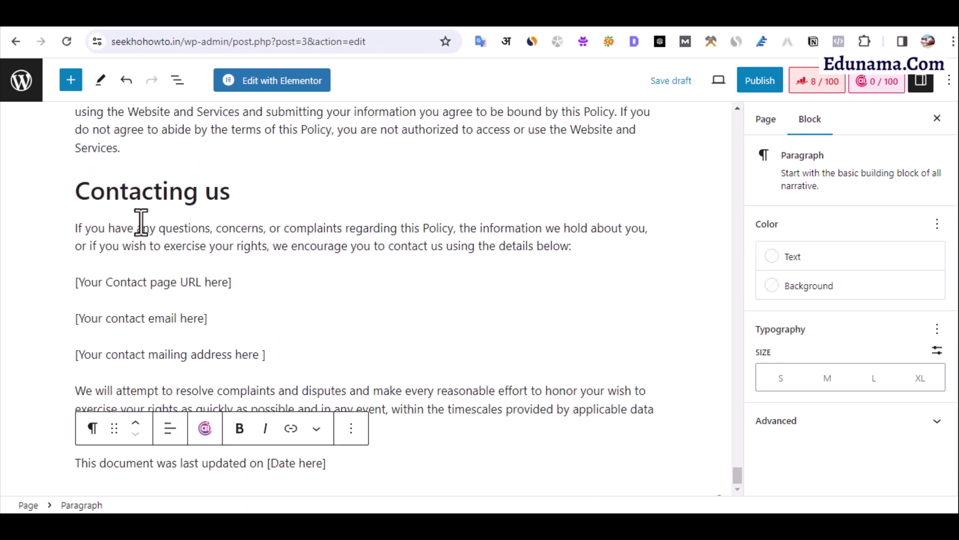
- Remove the duplicate "Privacy Policy" heading and the empty heading below the page title
scroll(142, 222, "up", 20)
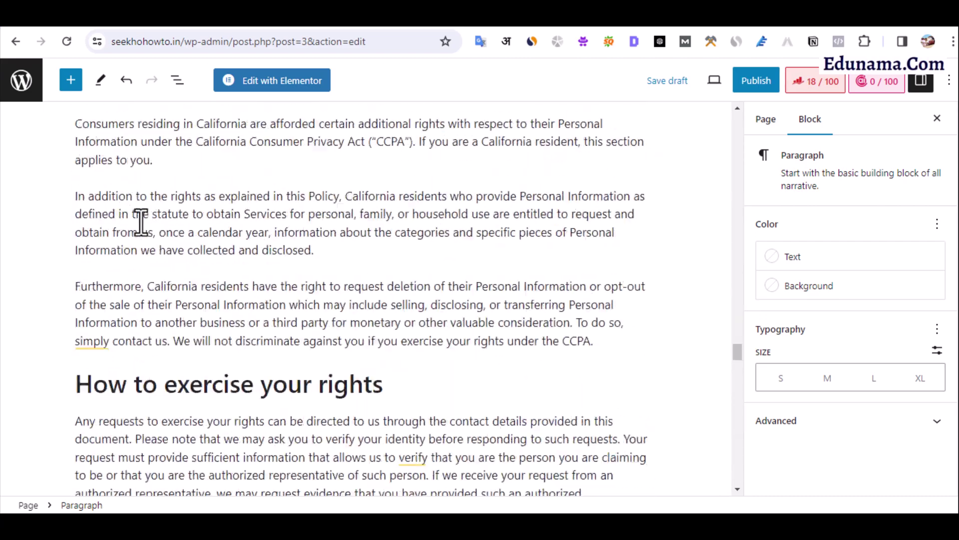
scroll(141, 222, "up", 20)
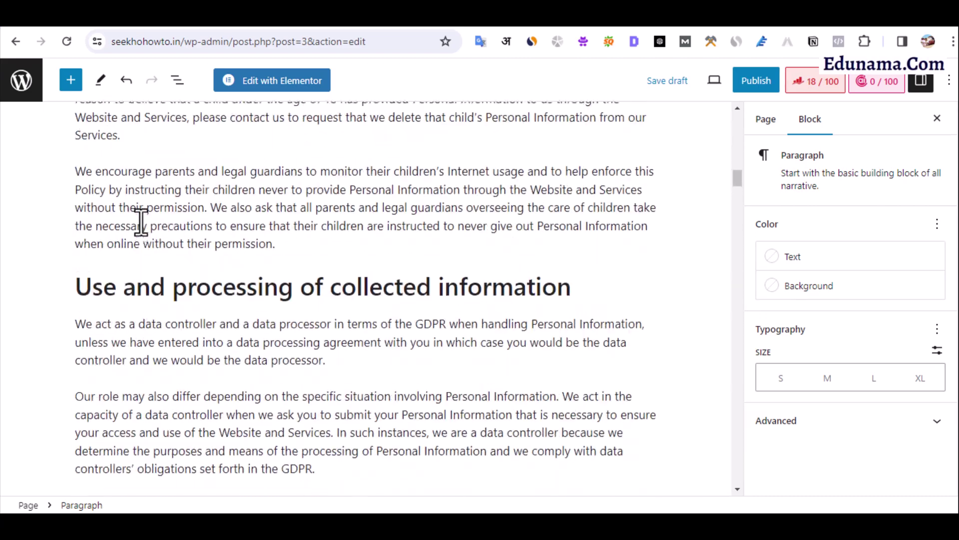
scroll(142, 222, "up", 15)
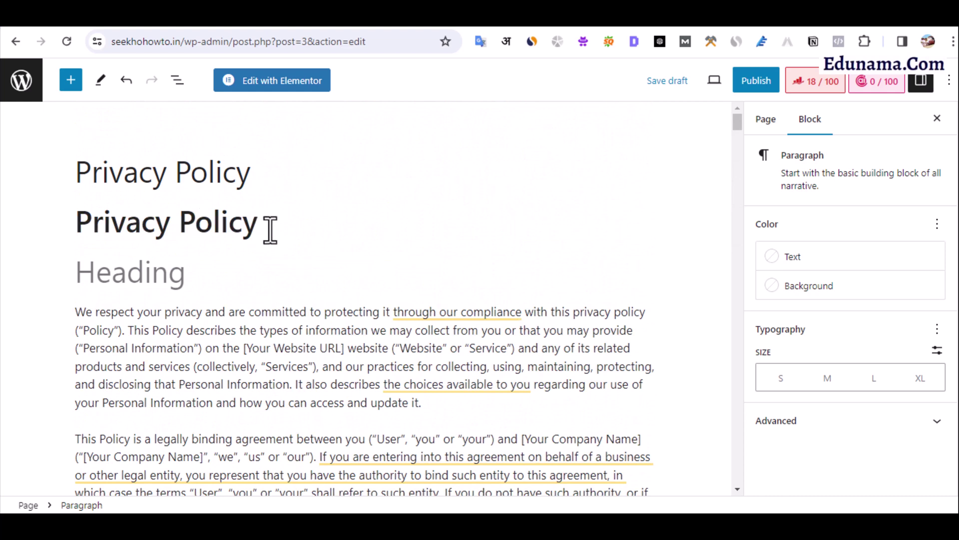
key("ctrl+z")
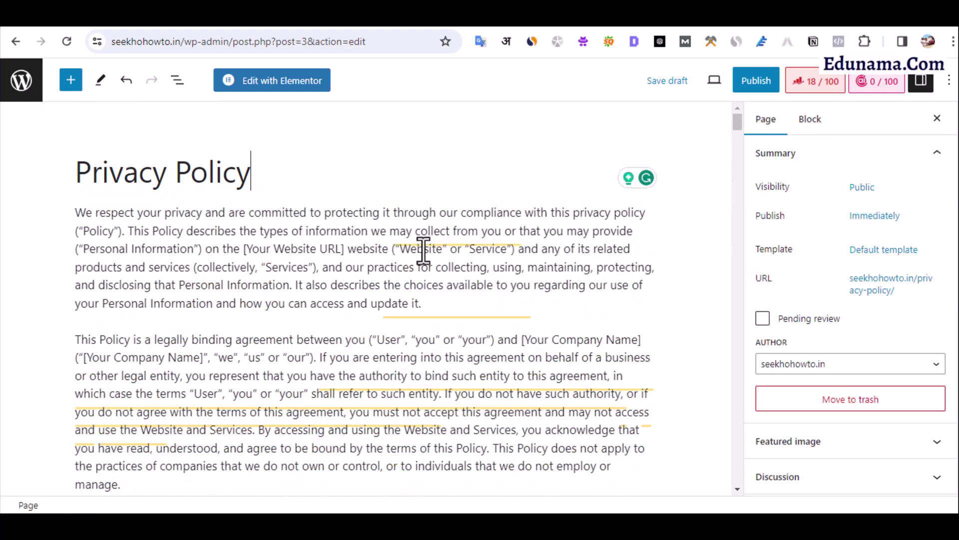
scroll(307, 243, "down", 1)
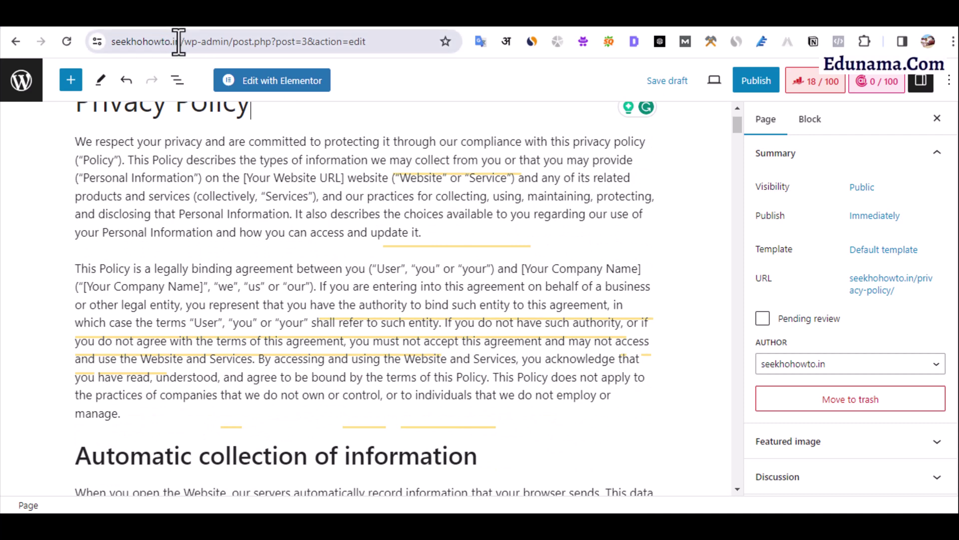
left_click_drag(182, 41, 89, 46)
key("ctrl+c")
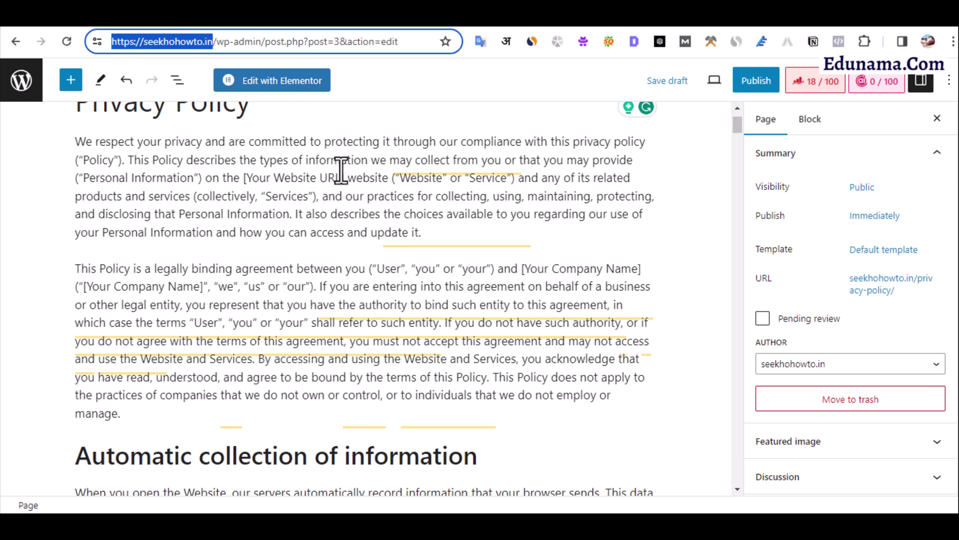
left_click_drag(341, 177, 251, 172)
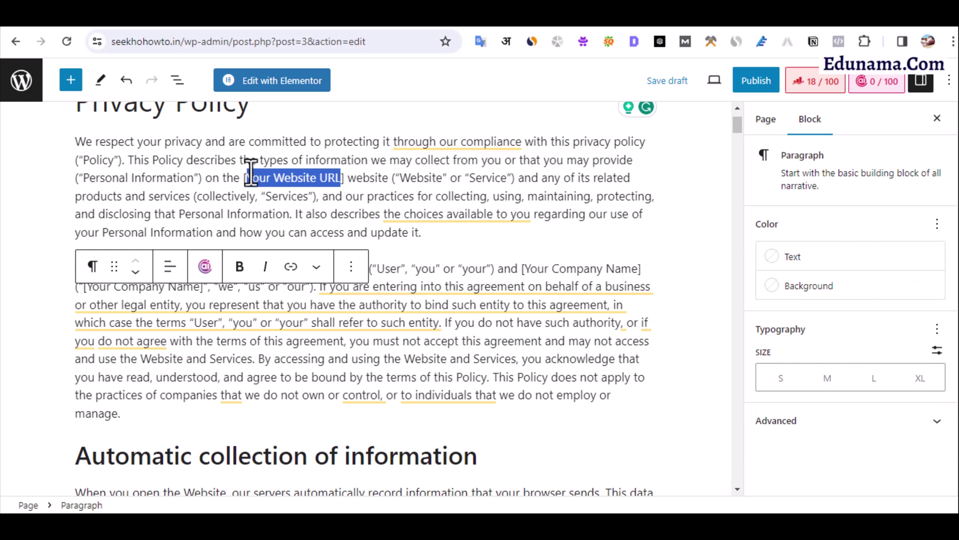
key("ctrl+v")
key("BackSpace")
key("BackSpace")
key("BackSpace")
key("BackSpace")
key("BackSpace")
key("BackSpace")
key("BackSpace")
key("BackSpace")
key("BackSpace")
key("BackSpace")
key("BackSpace")
key("BackSpace")
key("BackSpace")
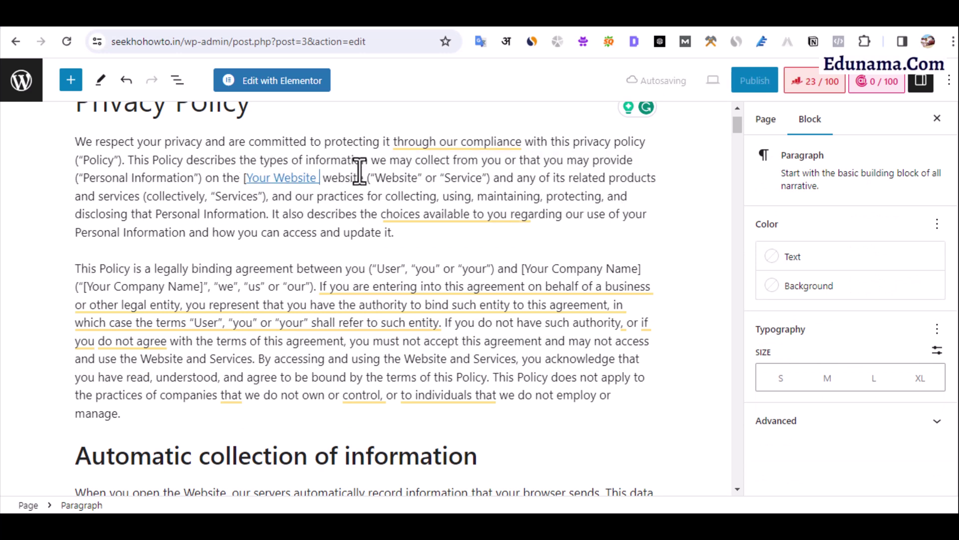
key("BackSpace")
key("BackSpace")
key("BackSpace")
key("BackSpace")
key("BackSpace")
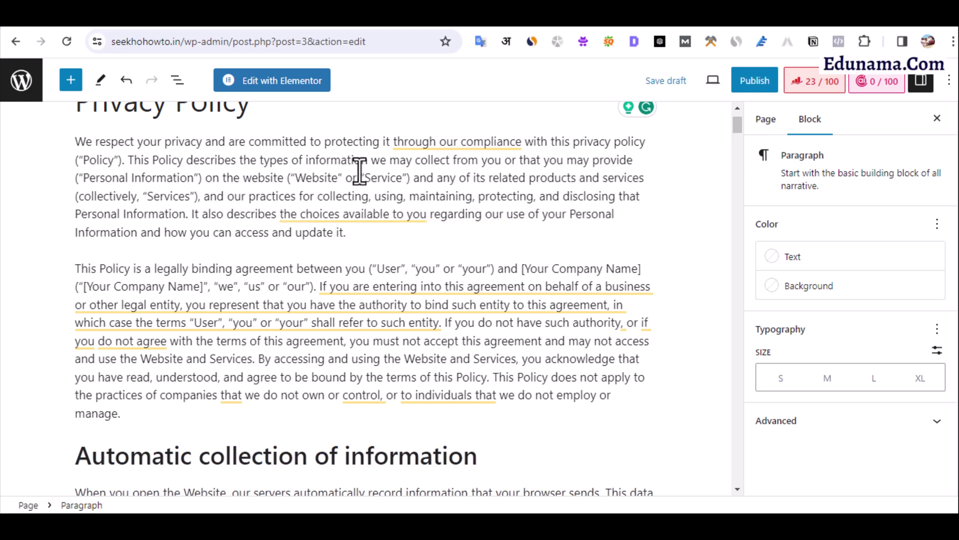
key("ctrl+v")
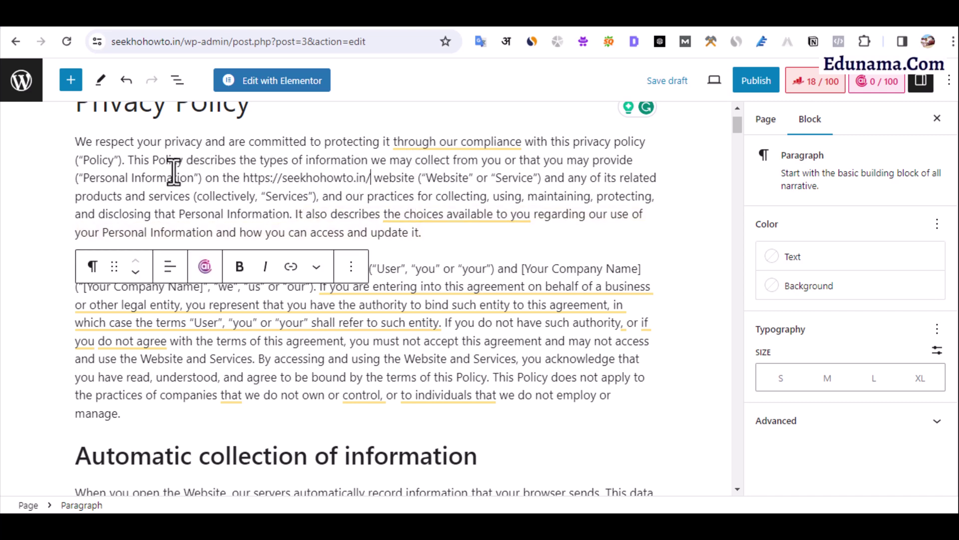
- Replace the quoted [Your Company Name] placeholder in the second paragraph's parentheses with "Seekho how to"
scroll(426, 216, "down", 1)
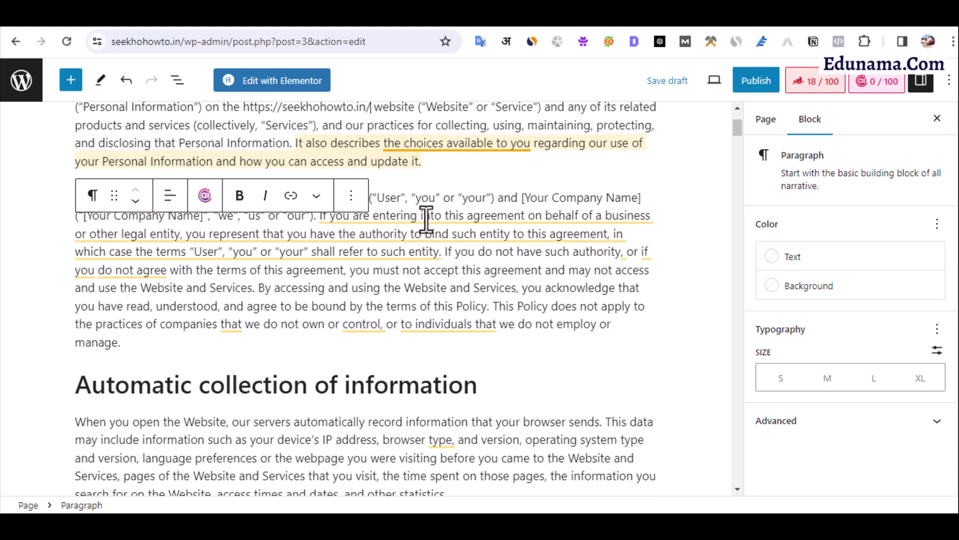
left_click(128, 251)
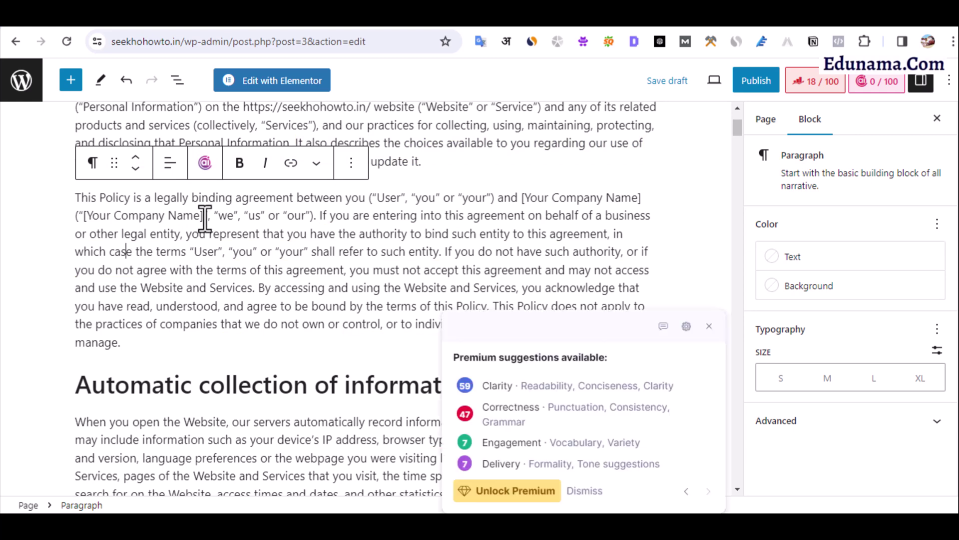
left_click(205, 215)
key("BackSpace")
key("BackSpace")
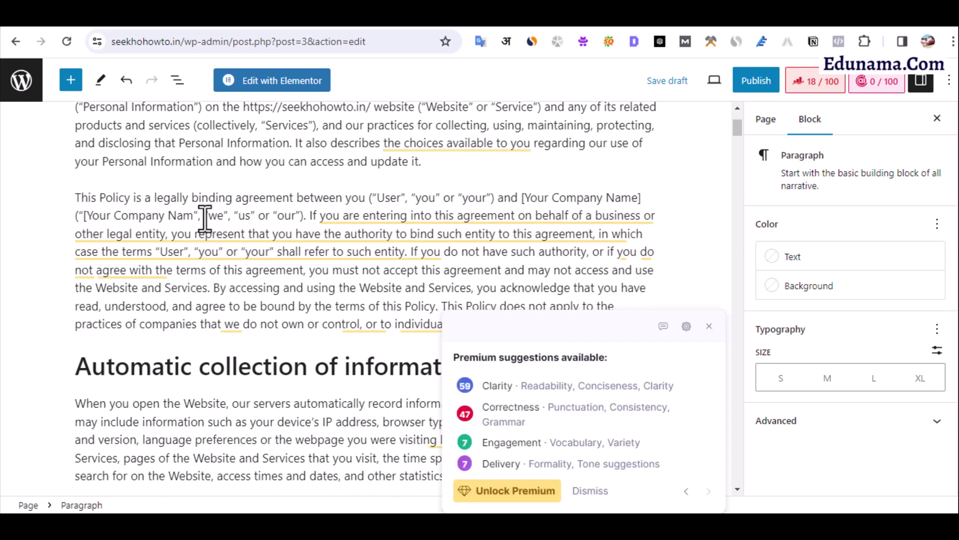
key("BackSpace")
key("BackSpace")
key("BackSpace")
key("BackSpace")
key("BackSpace")
key("BackSpace")
key("BackSpace")
key("BackSpace")
key("BackSpace")
key("BackSpace")
key("BackSpace")
key("BackSpace")
key("BackSpace")
key("BackSpace")
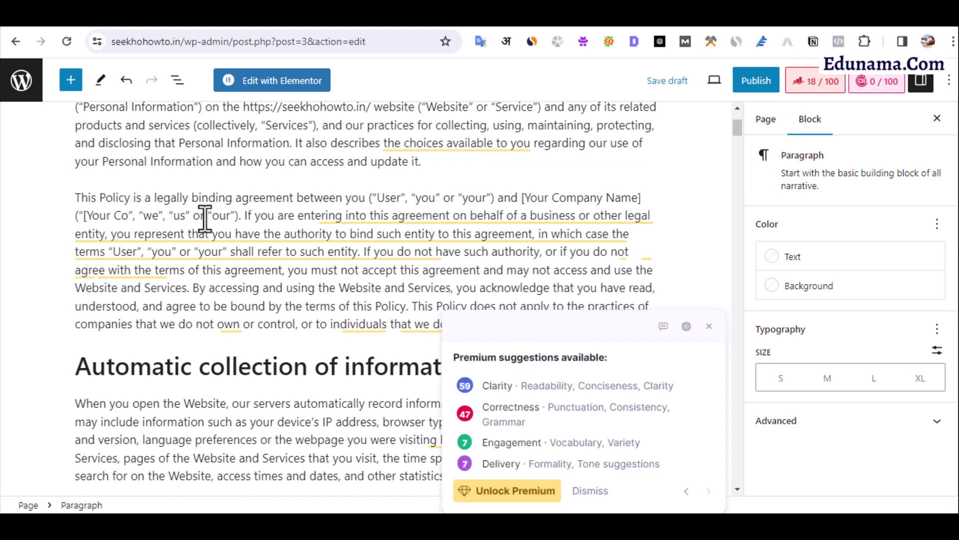
key("BackSpace")
key("BackSpace")
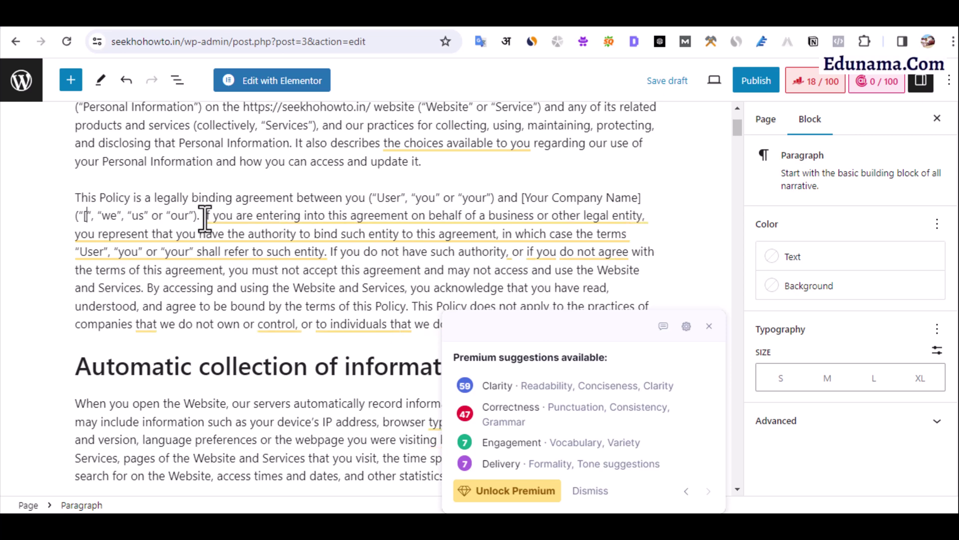
key("BackSpace")
type("S")
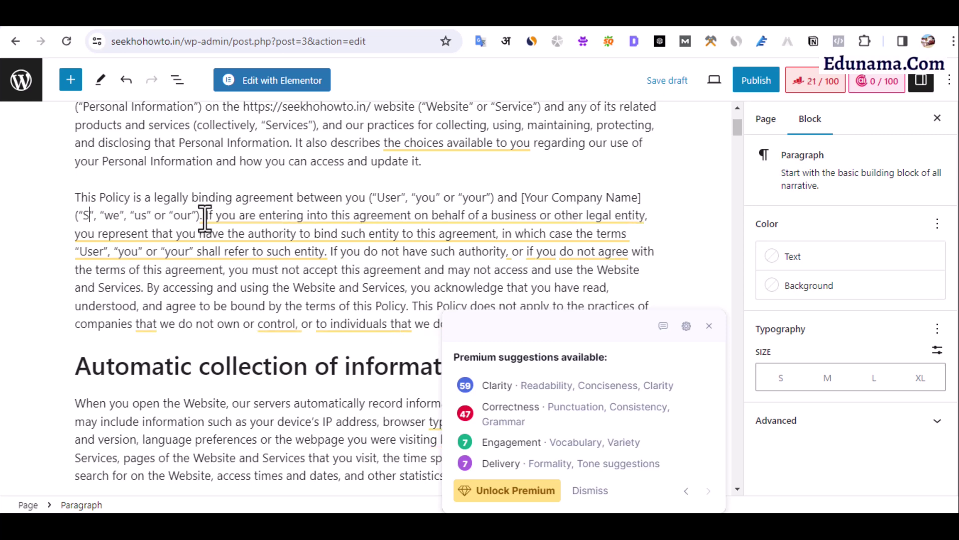
type("eekho how")
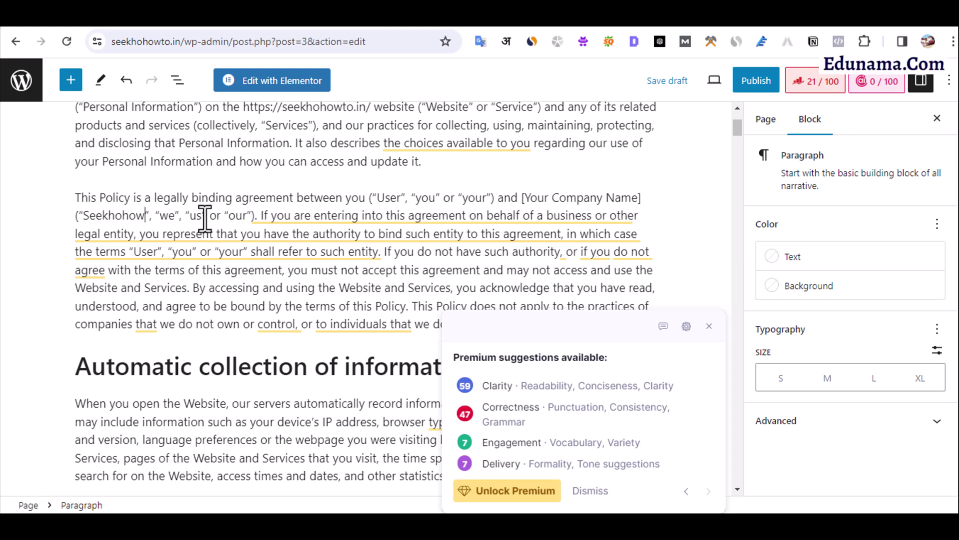
type(" t")
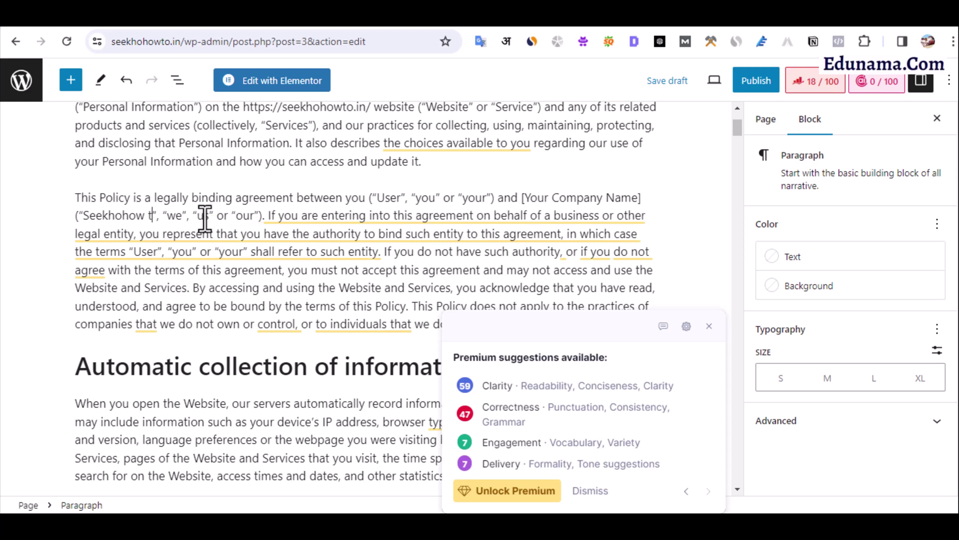
type("o”,")
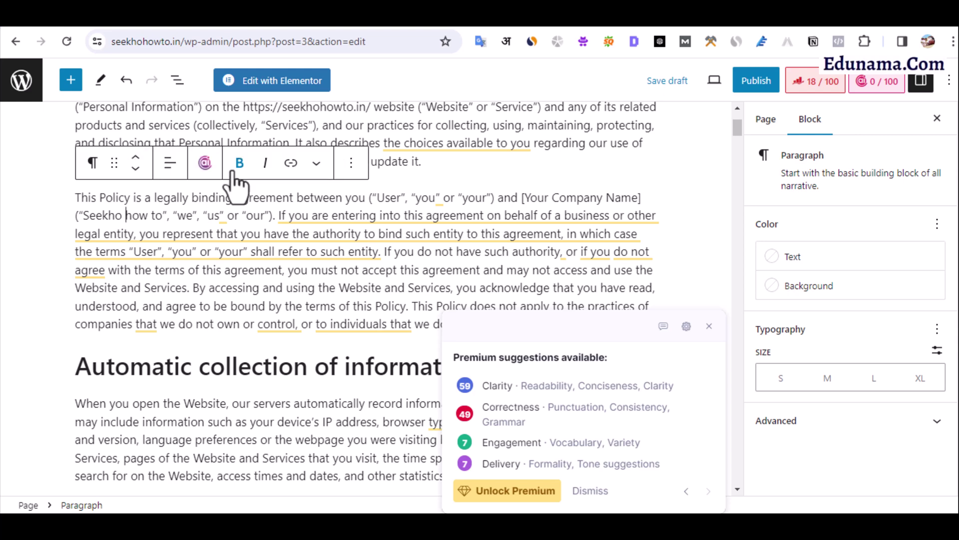
scroll(280, 235, "down", 1)
scroll(286, 234, "down", 1)
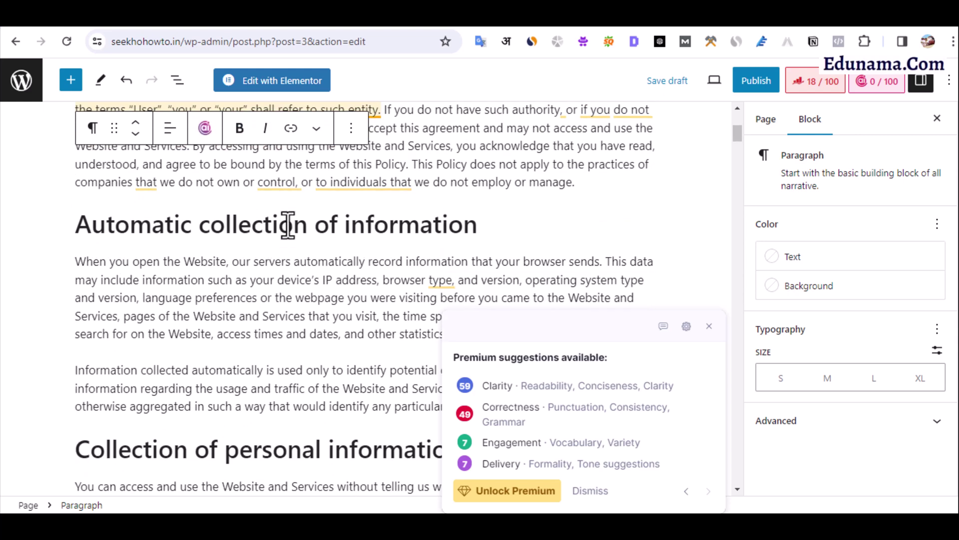
scroll(218, 214, "down", 1)
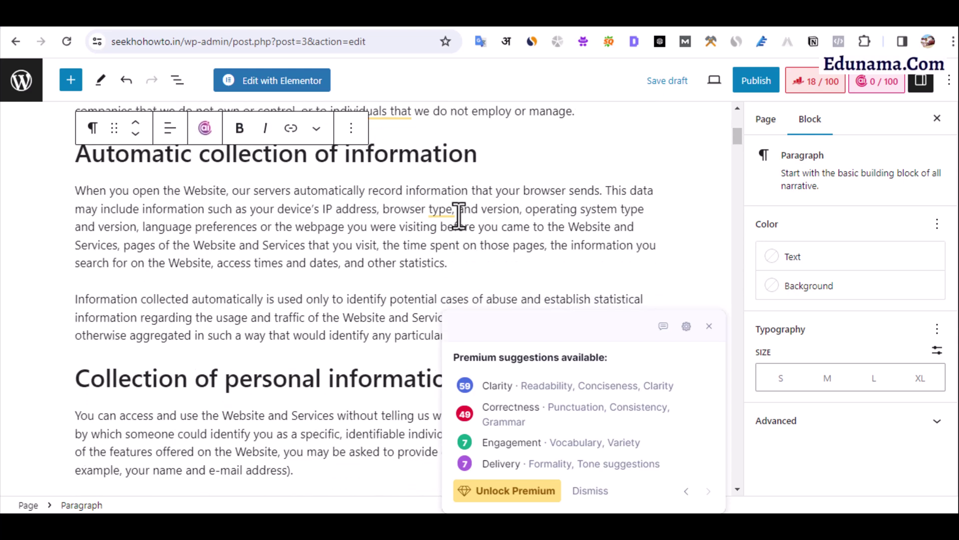
scroll(332, 215, "down", 1)
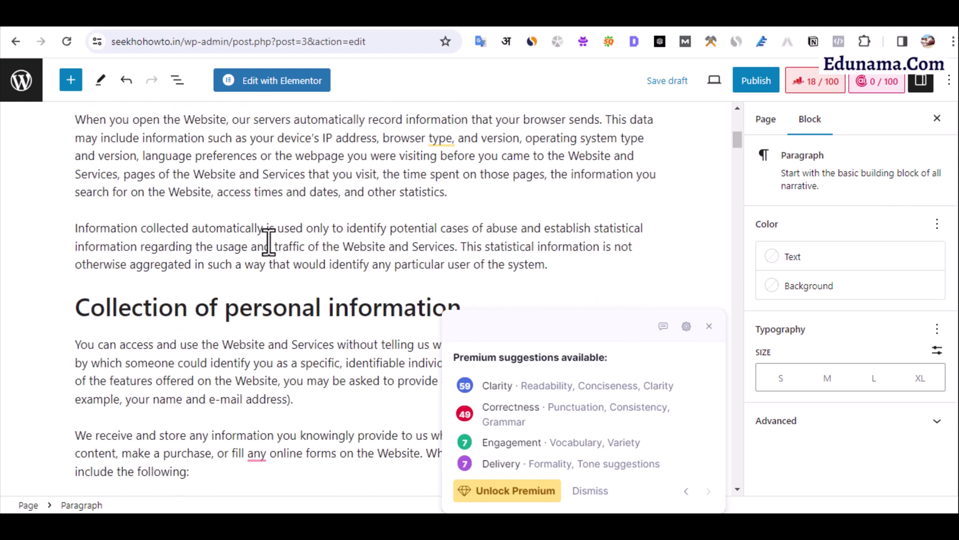
scroll(280, 241, "down", 3)
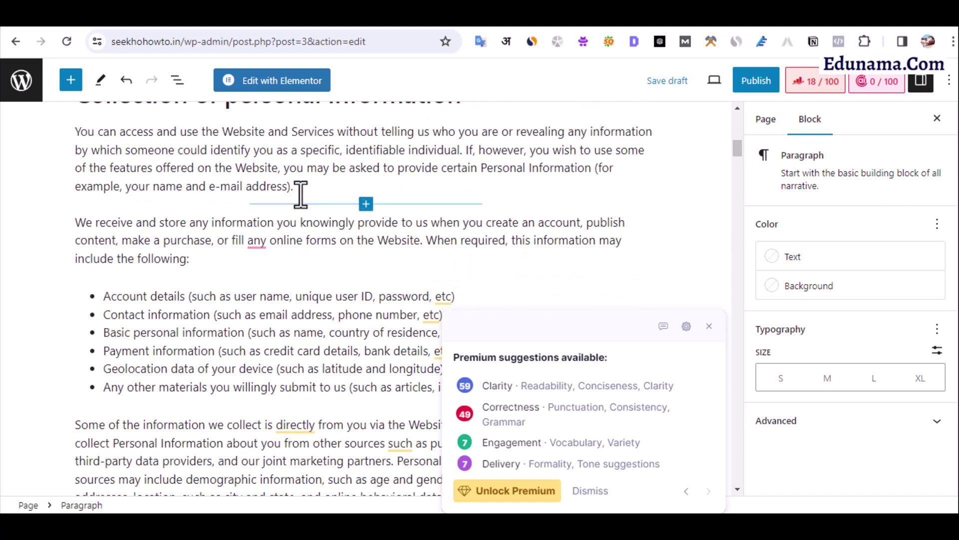
scroll(323, 192, "down", 7)
scroll(324, 190, "down", 15)
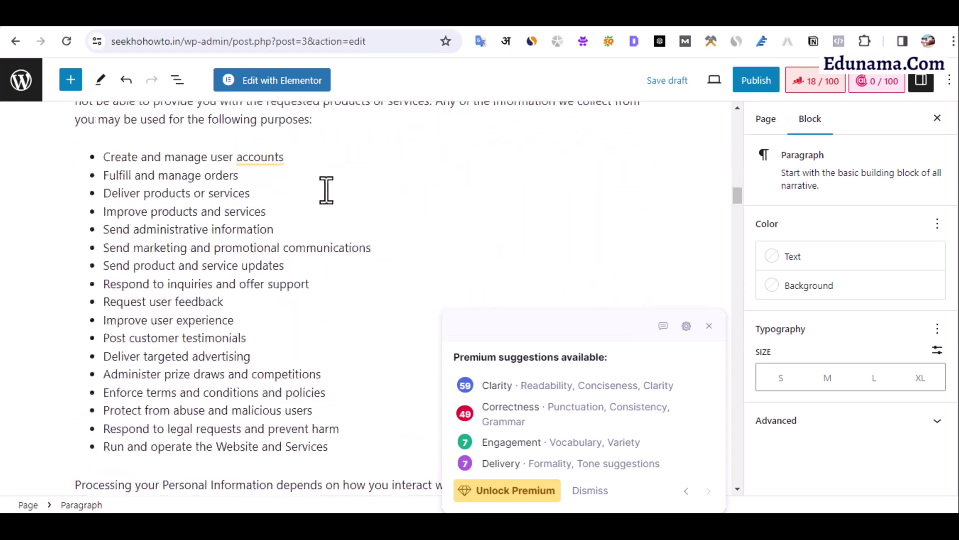
scroll(325, 189, "down", 20)
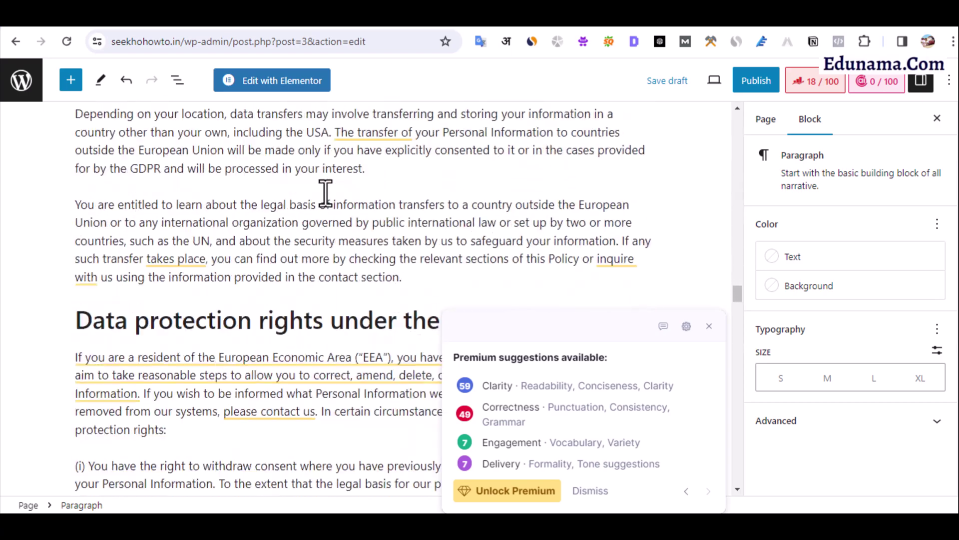
scroll(320, 191, "down", 20)
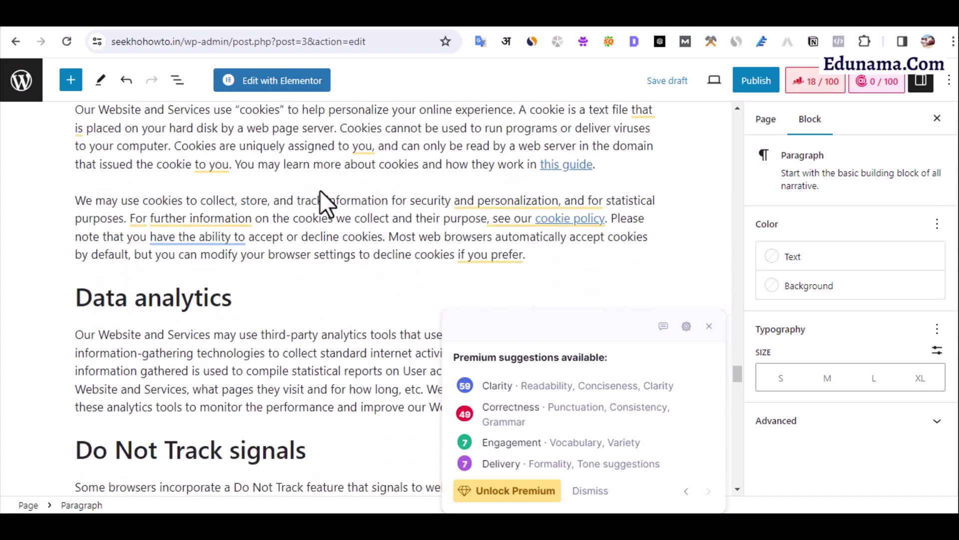
scroll(314, 191, "down", 10)
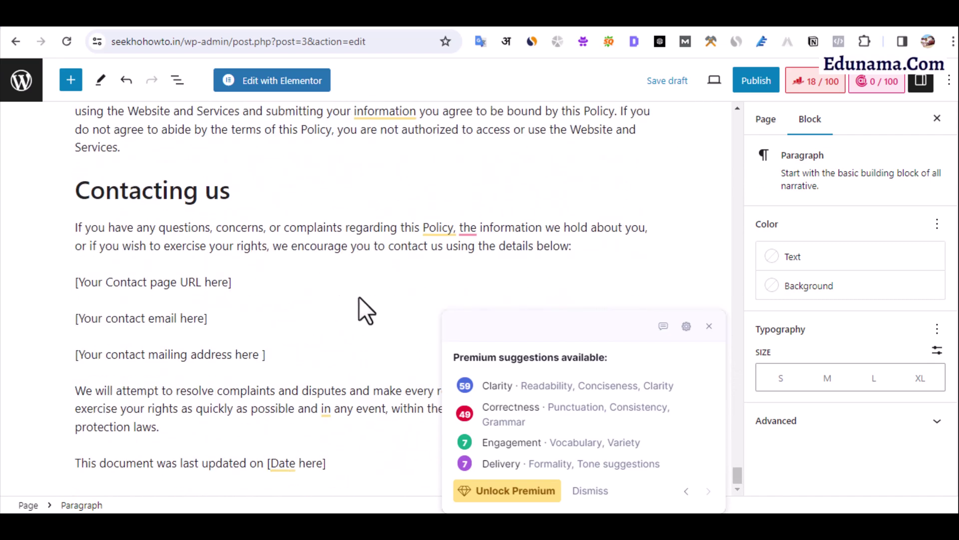
triple_click(246, 283)
type("www.seekhohowto/contact-us")
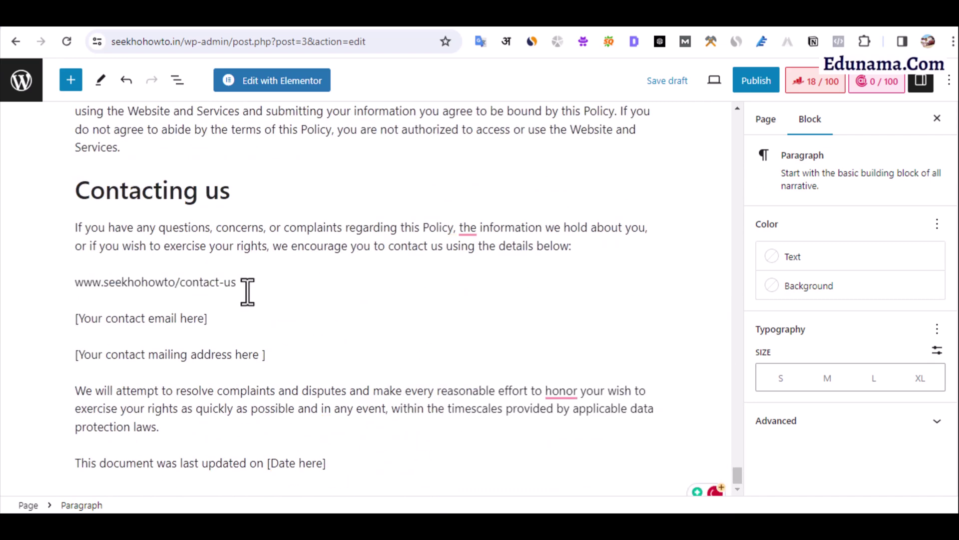
- Publish the Privacy Policy page, leaving the remaining contact email and mailing address placeholders as they are
mouse_move(205, 328)
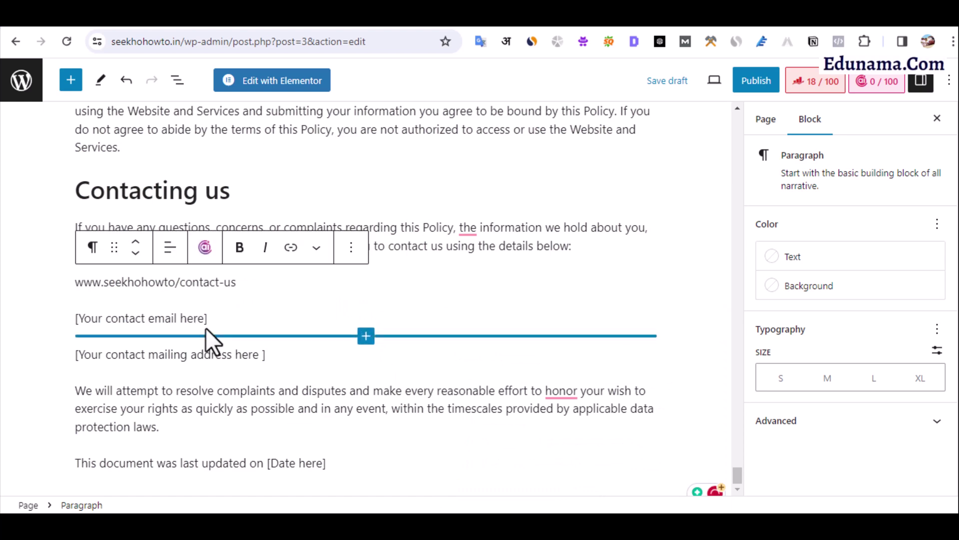
left_click(204, 320)
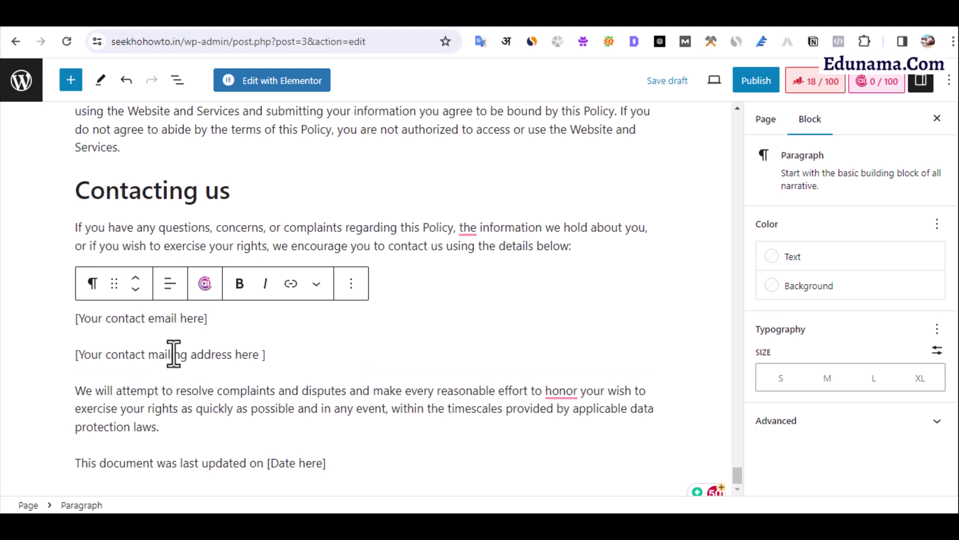
scroll(173, 418, "up", 10)
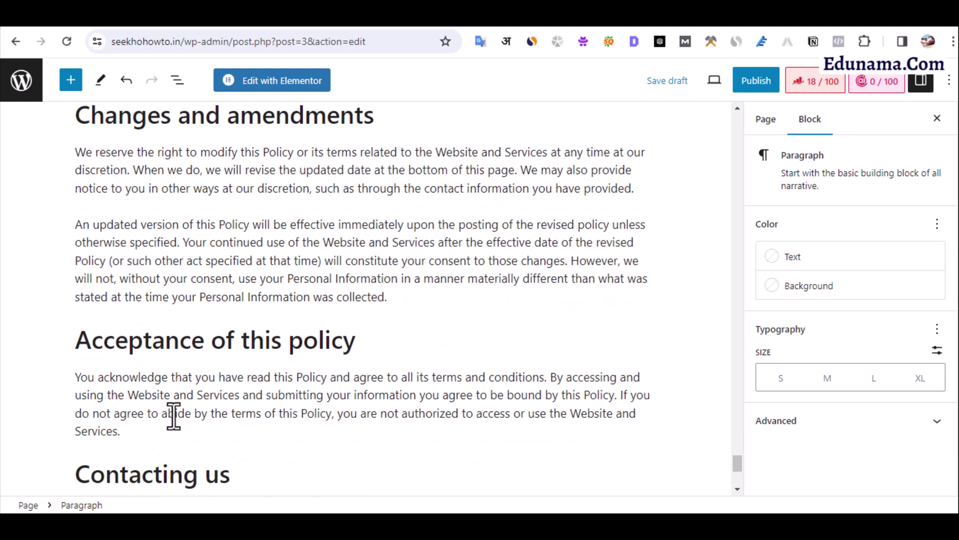
left_click(758, 85)
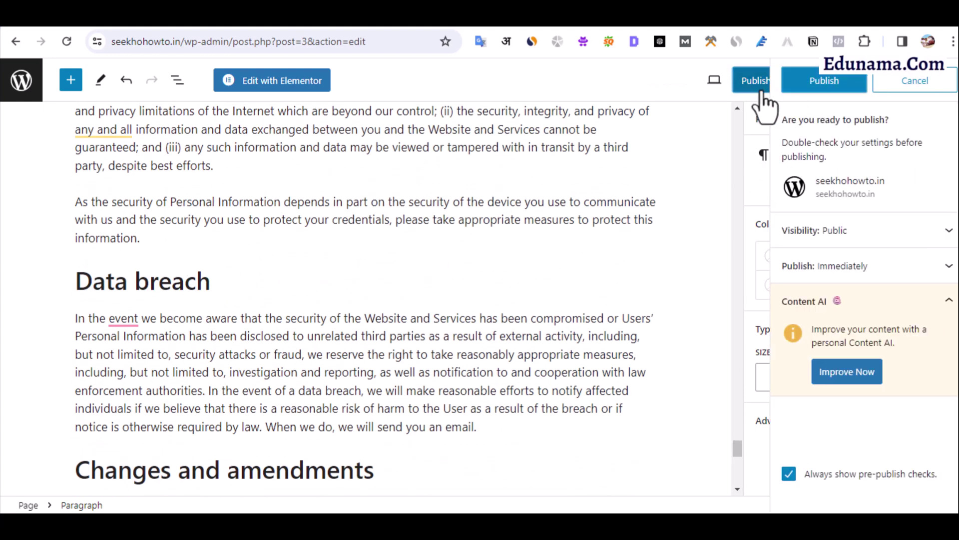
left_click(810, 81)
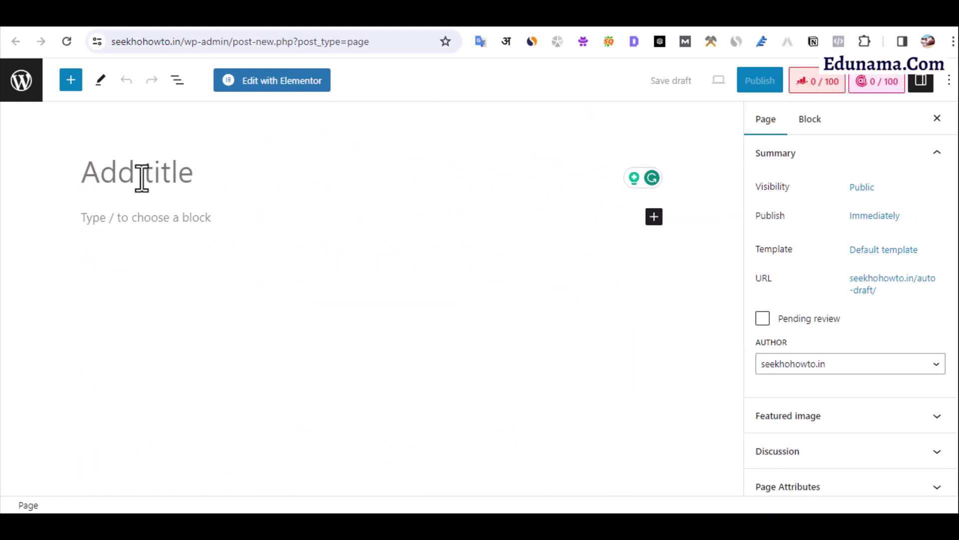
- Title the new blank page "Terms & Conditions" and switch to the Terms and conditions template in Google Docs
type("Terms & Conditions")
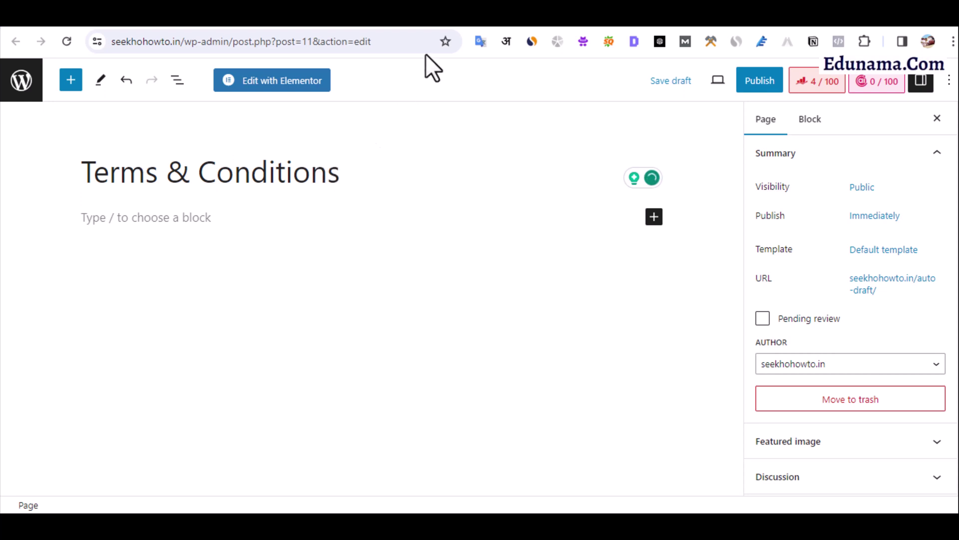
left_click(464, 25)
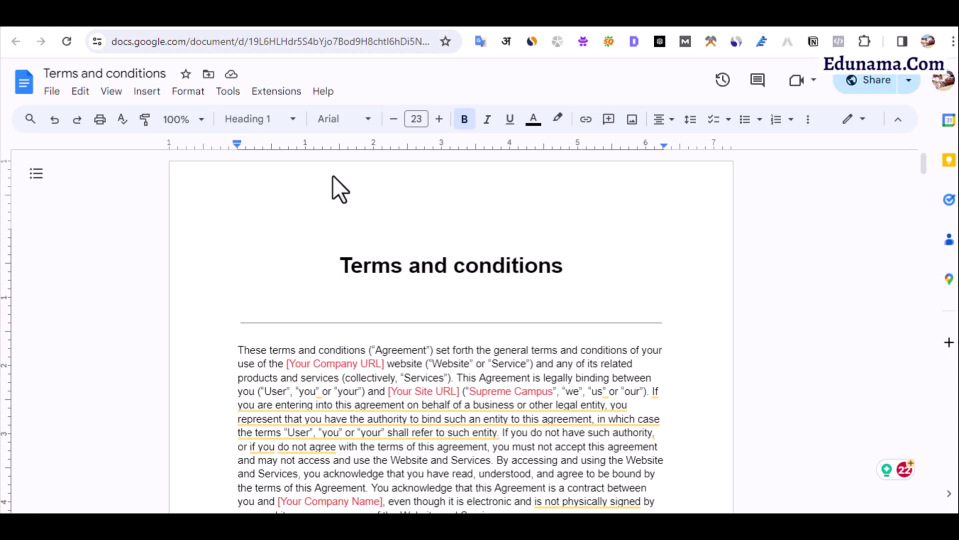
- Examine the Terms and conditions template for the red company name and site URL placeholders that need customising
scroll(339, 210, "down", 4)
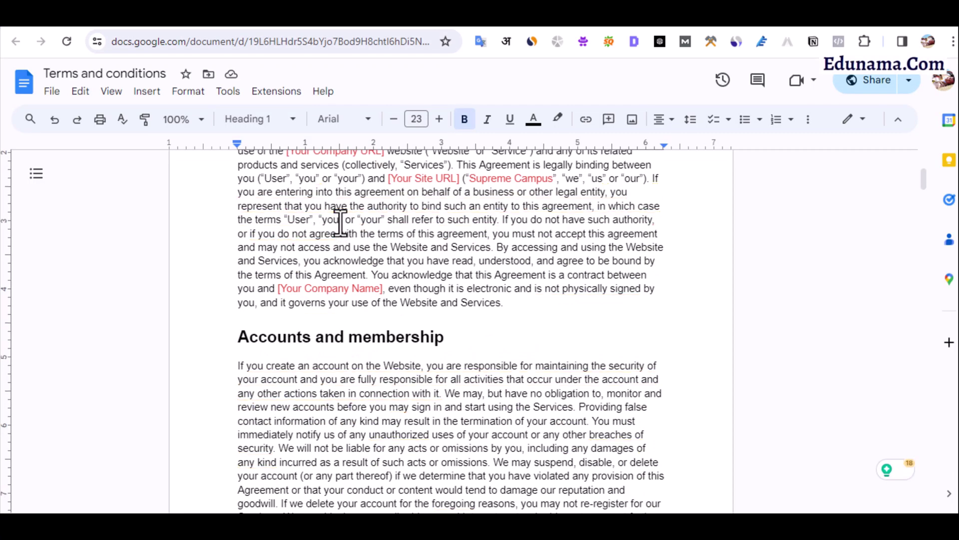
scroll(335, 220, "up", 1)
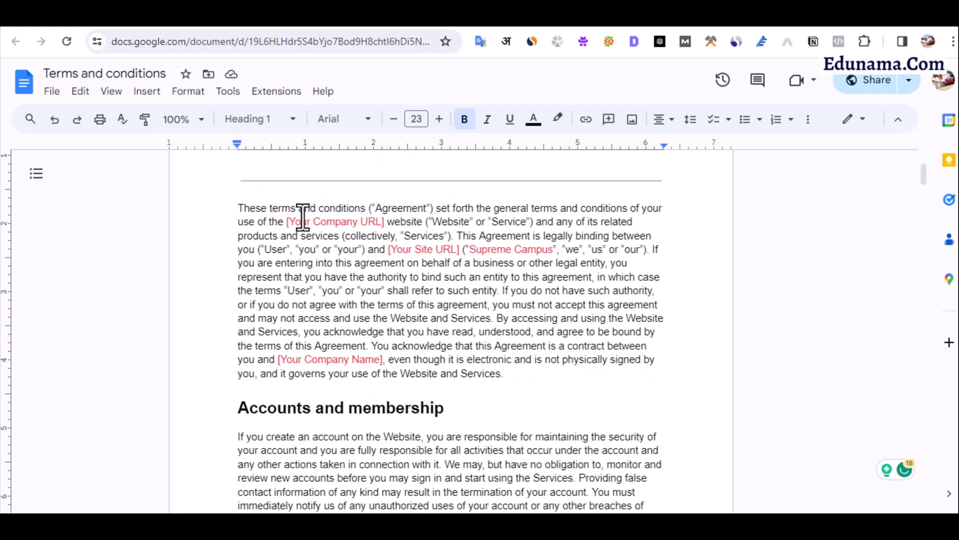
left_click_drag(298, 208, 320, 221)
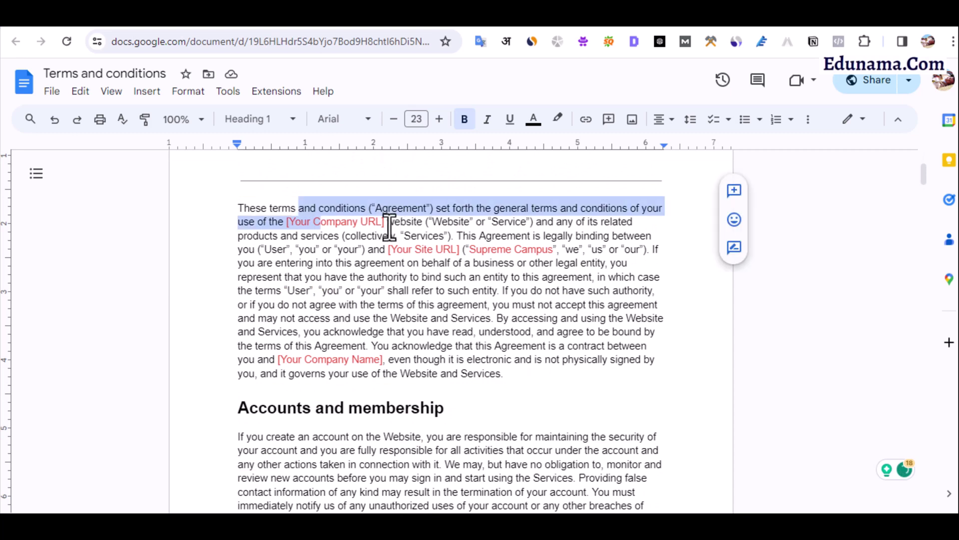
left_click_drag(383, 214, 508, 252)
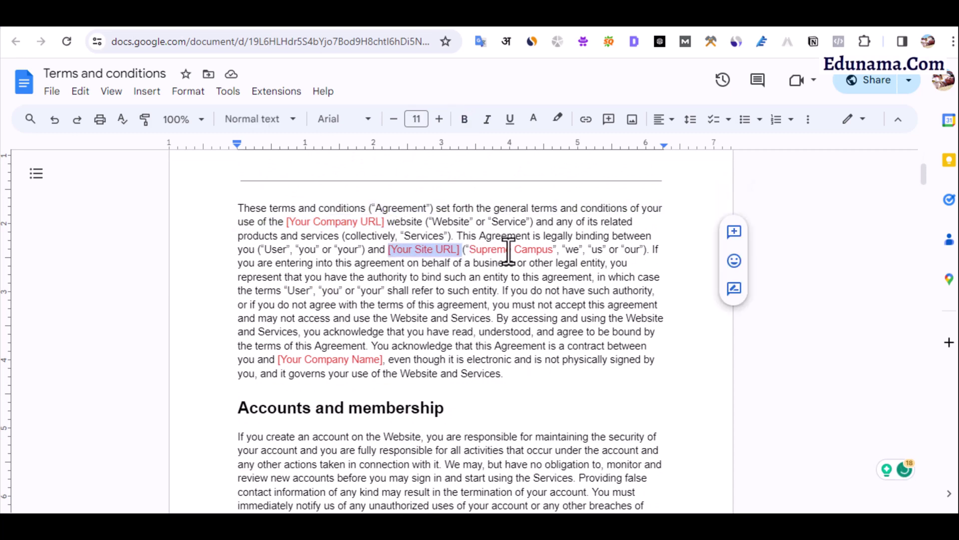
left_click(555, 249)
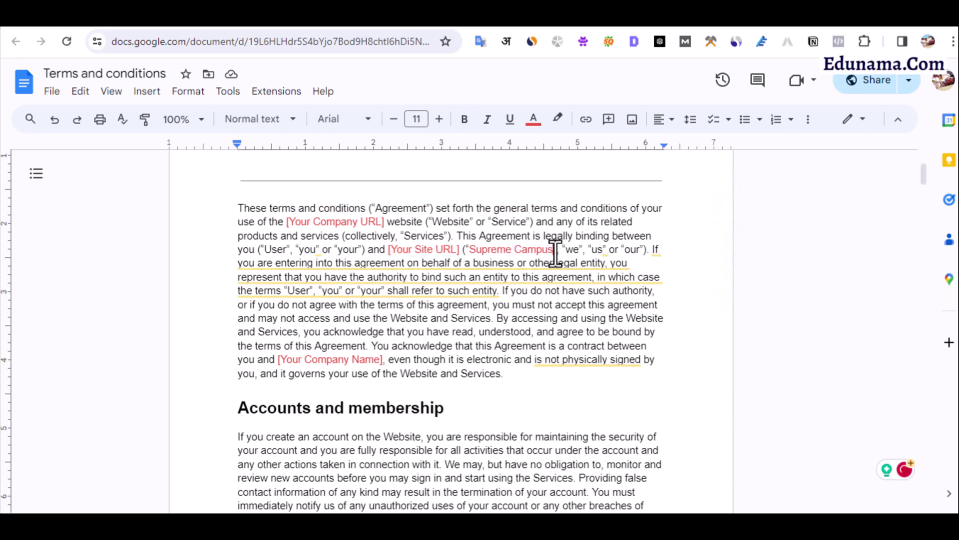
left_click_drag(520, 252, 481, 252)
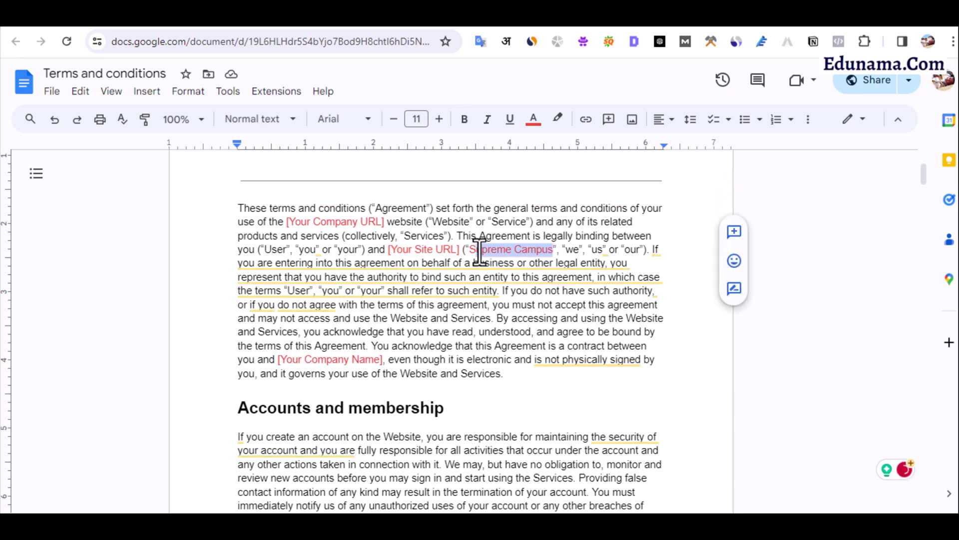
scroll(479, 252, "down", 10)
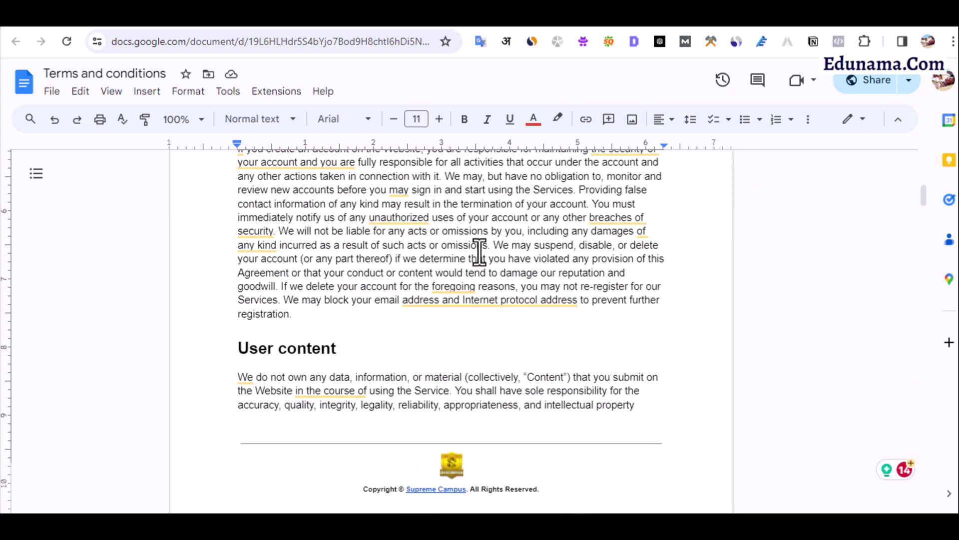
scroll(479, 252, "down", 5)
scroll(480, 252, "up", 20)
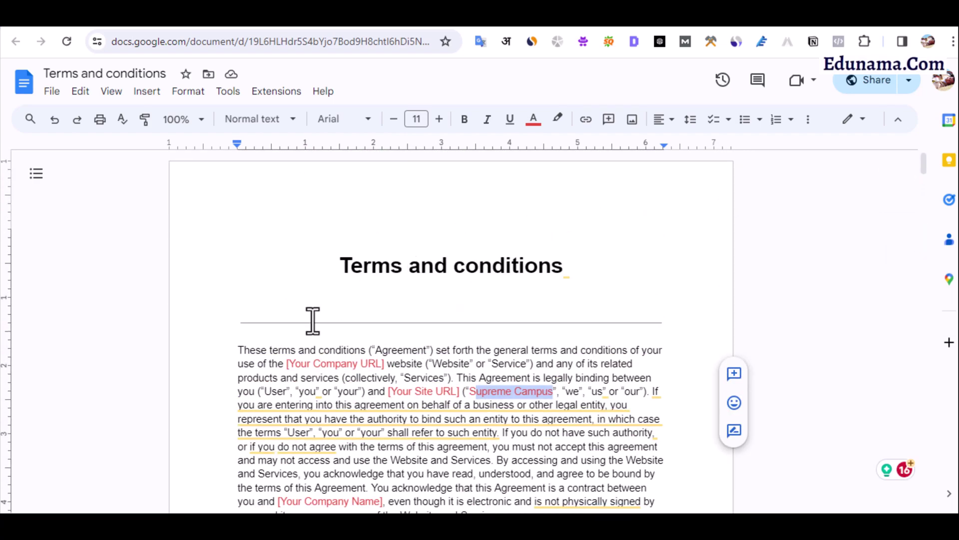
- Copy the template's entire text and paste it into the empty body of the WordPress Terms & Conditions page
scroll(313, 322, "down", 1)
scroll(313, 321, "down", 1)
key("ctrl+a")
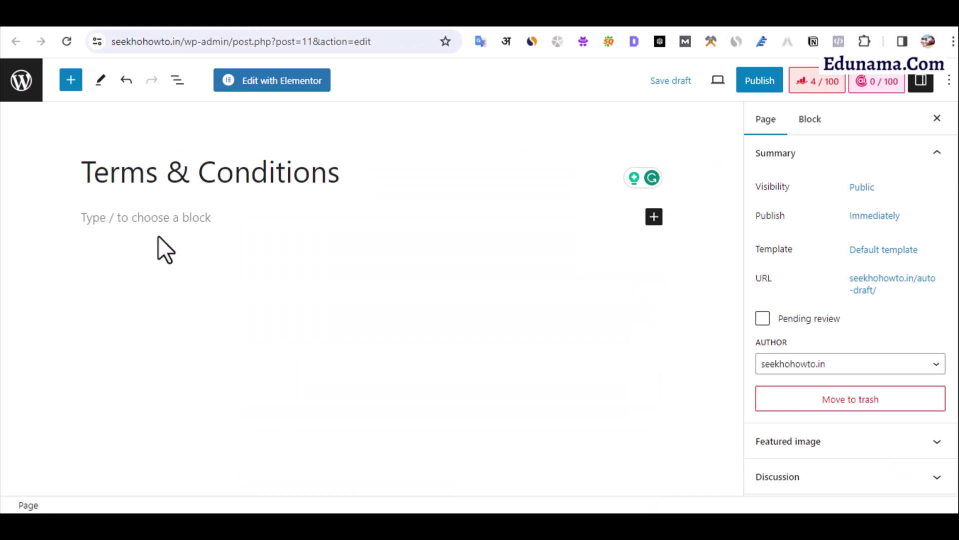
left_click(161, 220)
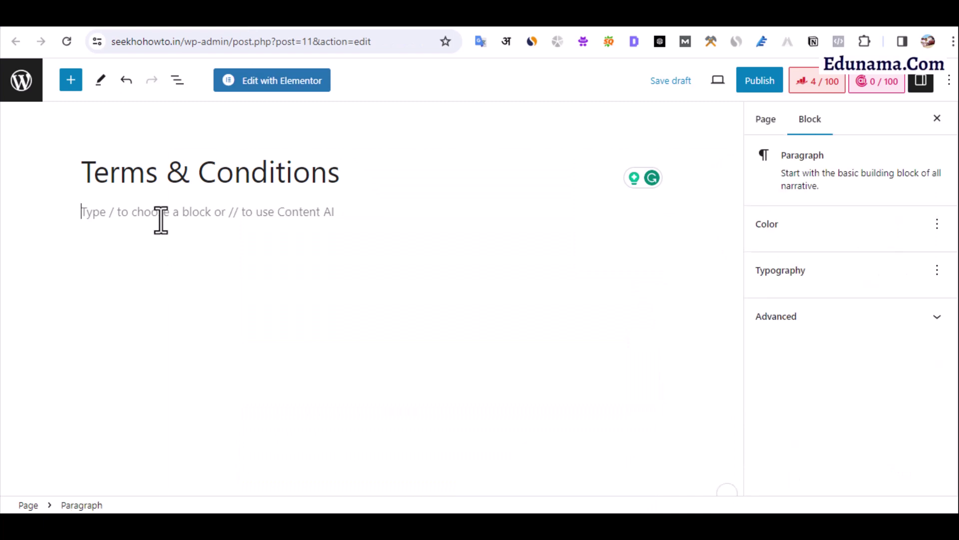
key("ctrl+v")
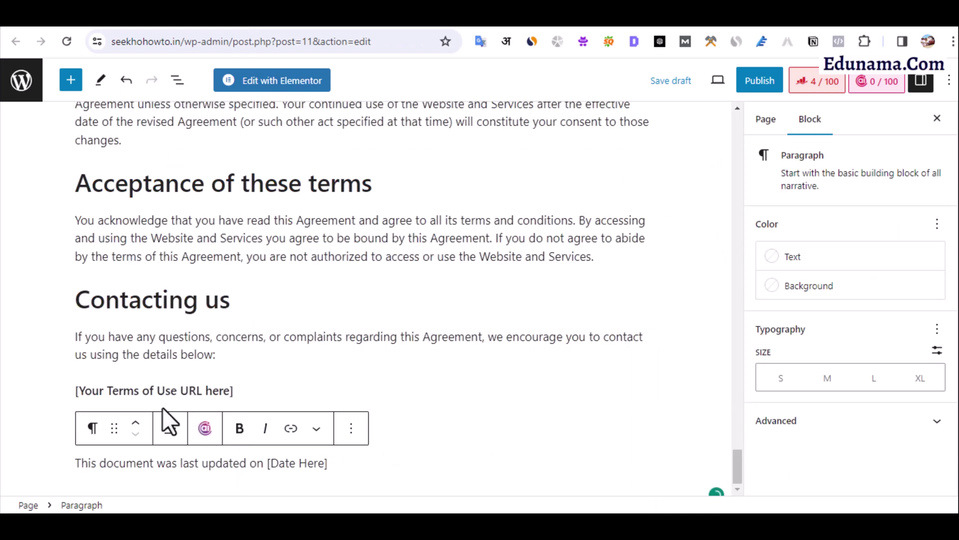
- Publish the Terms & Conditions page with the pasted template text
left_click(30, 395)
scroll(272, 307, "up", 20)
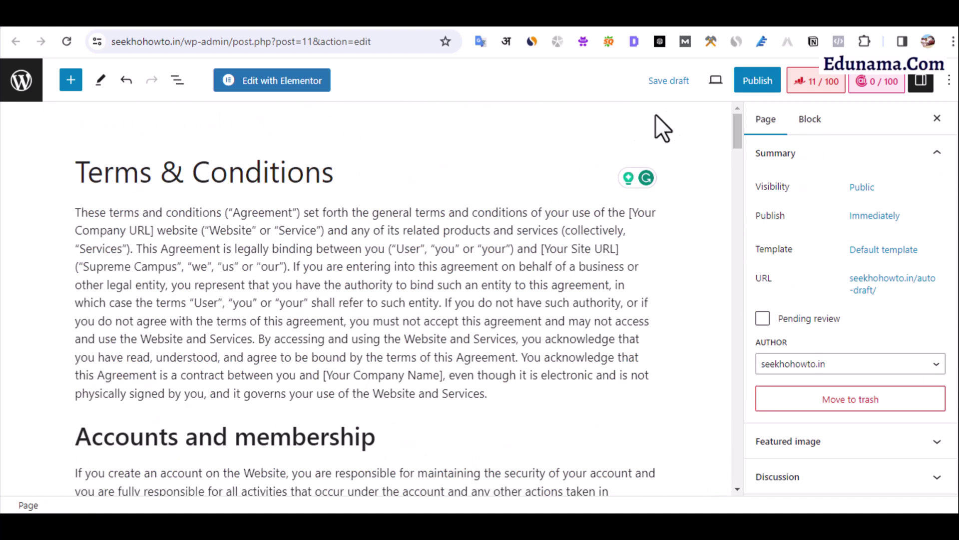
left_click(773, 90)
left_click(822, 82)
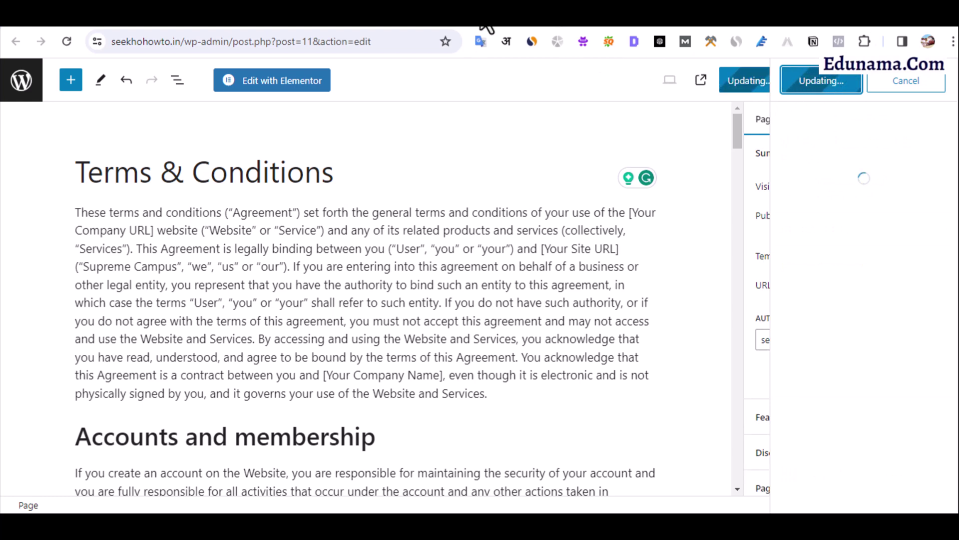
- Switch to the blank new WordPress page and title it "Disclaimer"
left_click(309, 18)
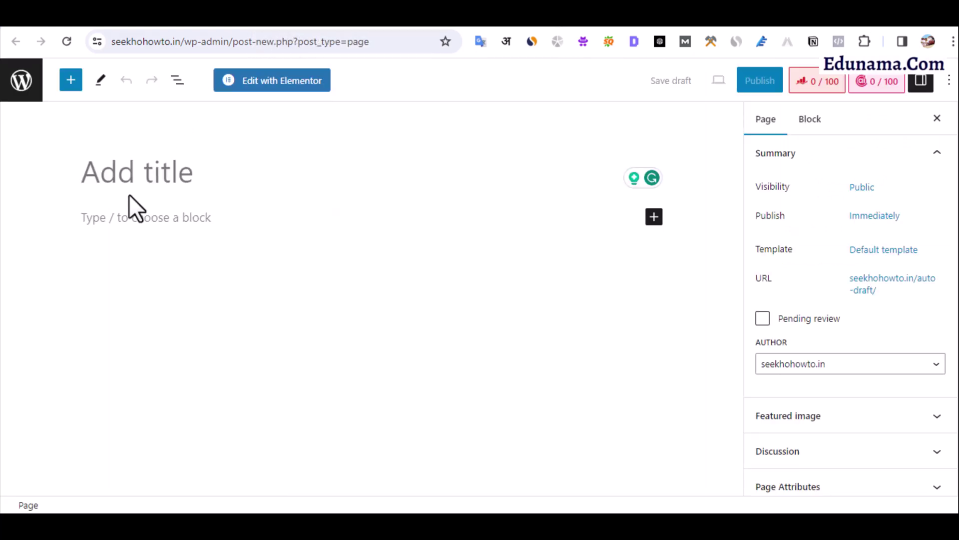
left_click(135, 182)
type("Di")
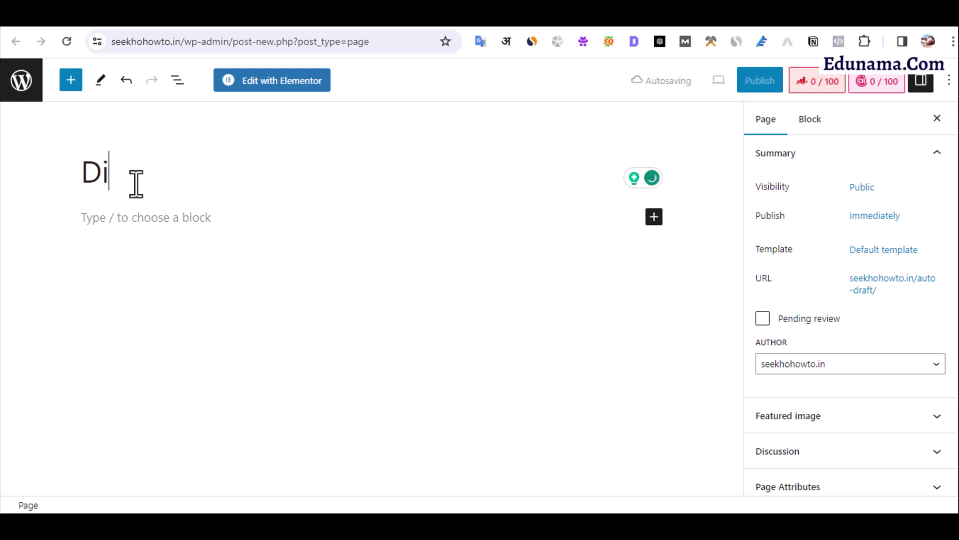
type("sclaimer")
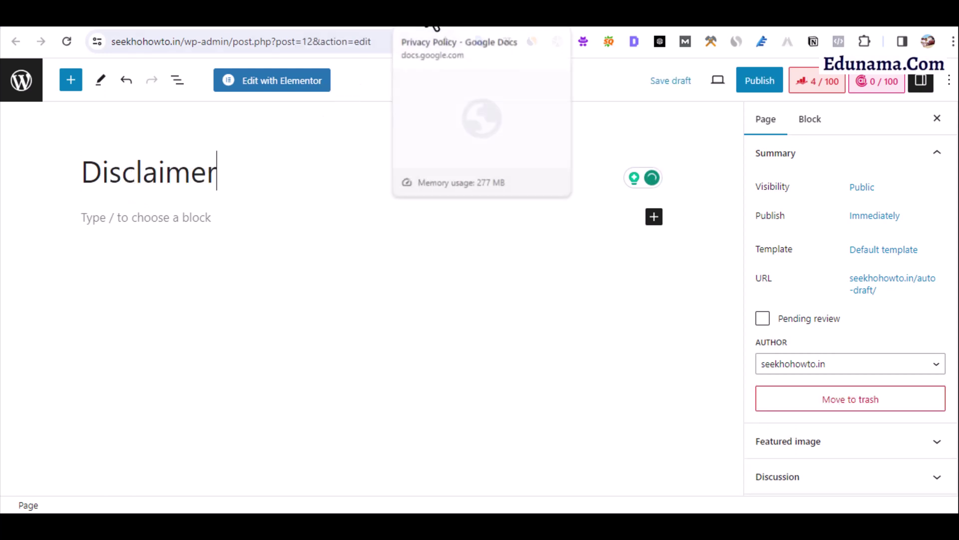
- Copy the entire text of the Disclaimer template in Google Docs and paste it into the empty body of the WordPress Disclaimer page
left_click(522, 29)
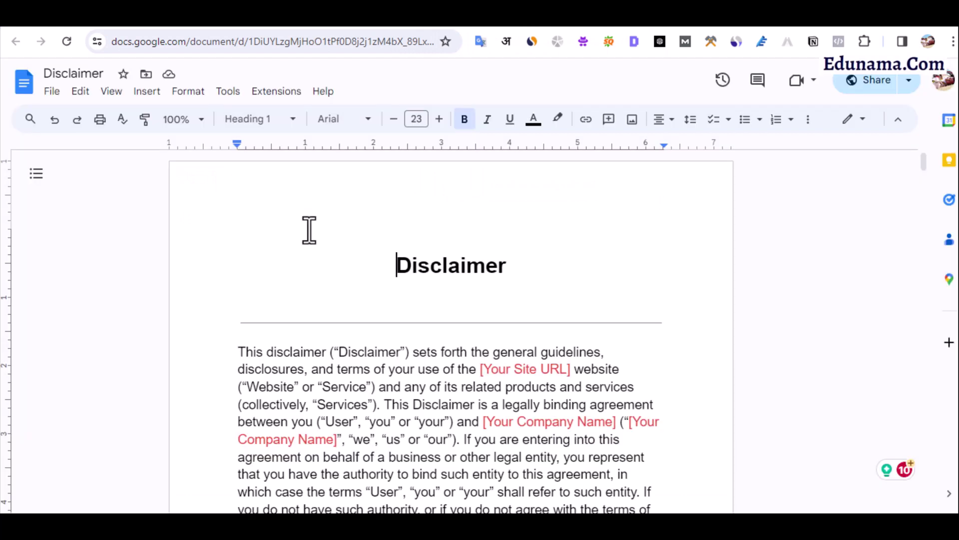
scroll(308, 234, "down", 4)
scroll(259, 230, "up", 3)
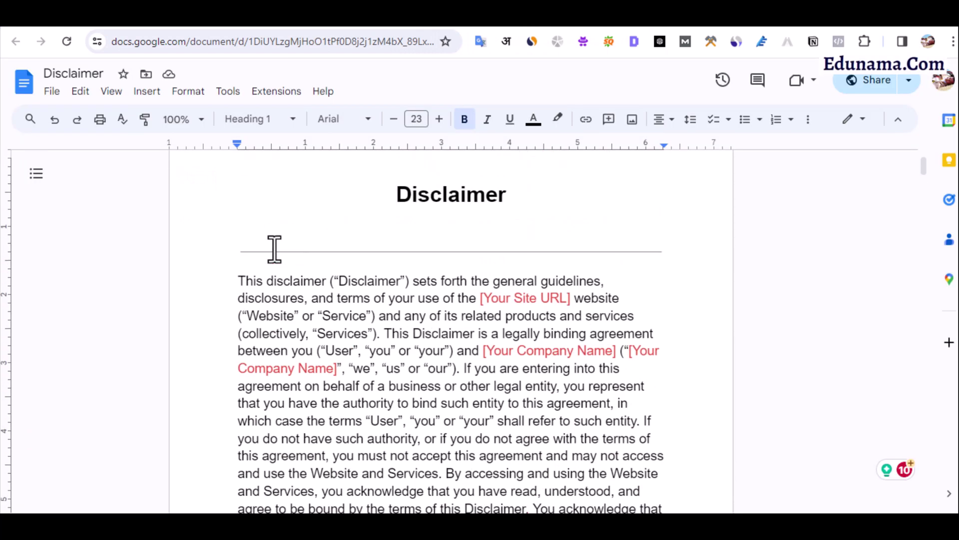
left_click(275, 296)
key("ctrl+a")
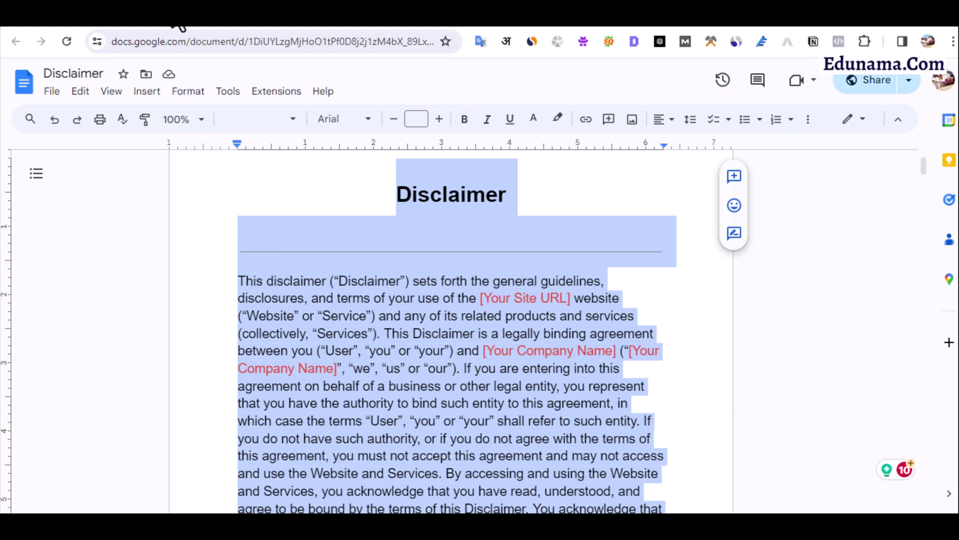
left_click(220, 23)
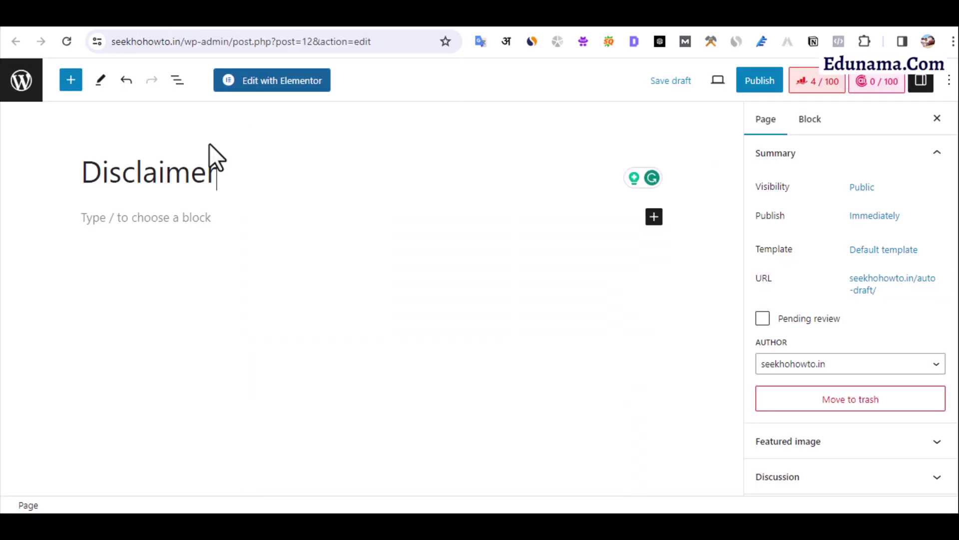
left_click(158, 220)
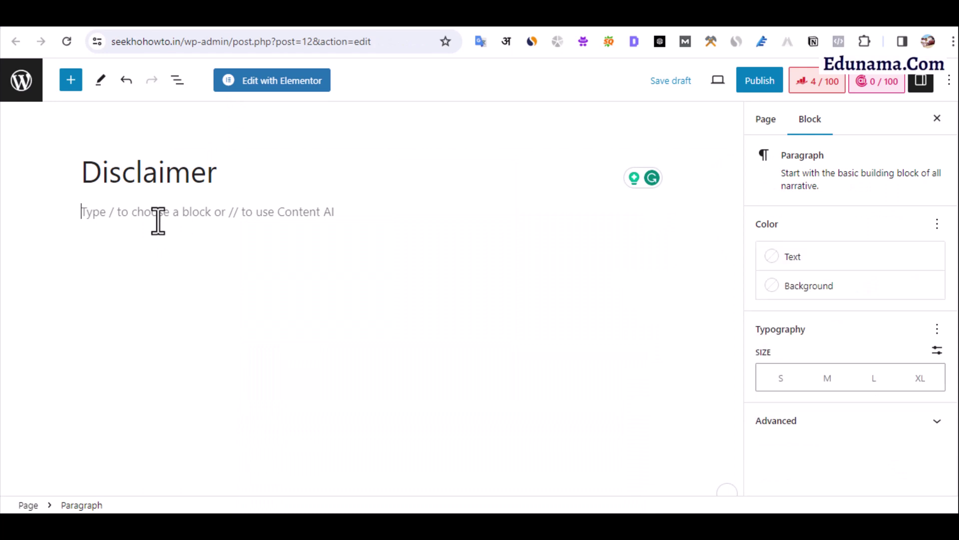
key("ctrl+v")
scroll(158, 220, "up", 10)
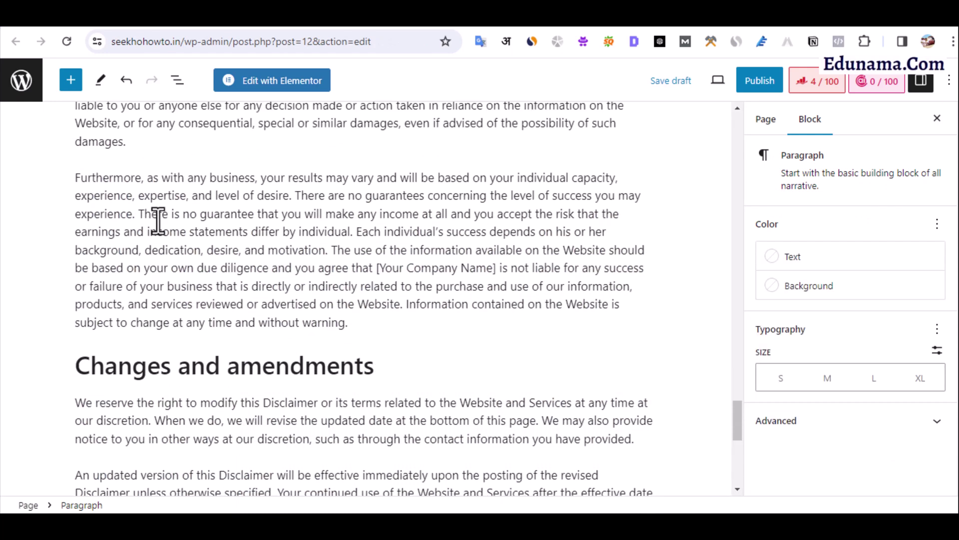
- Publish the Disclaimer page with the pasted template text
scroll(158, 218, "up", 15)
left_click(755, 82)
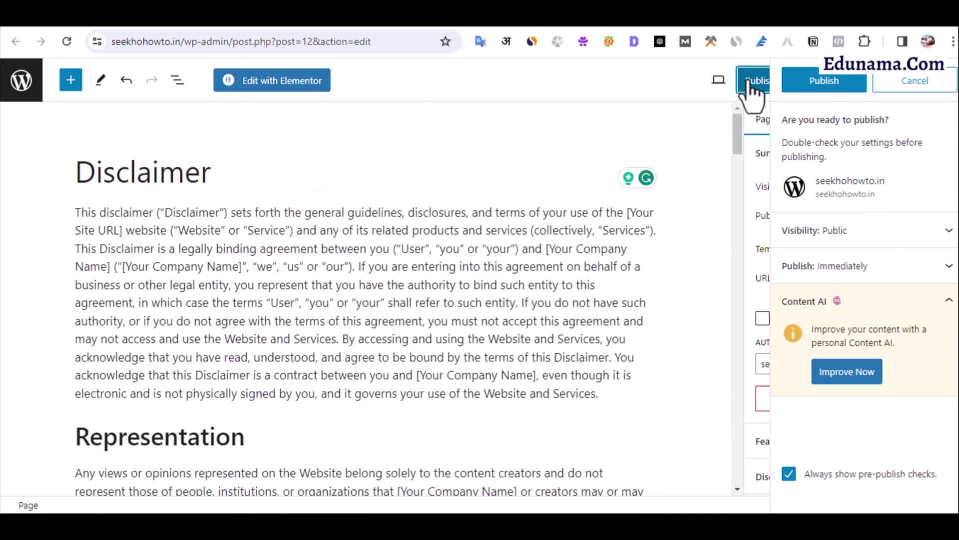
left_click(824, 82)
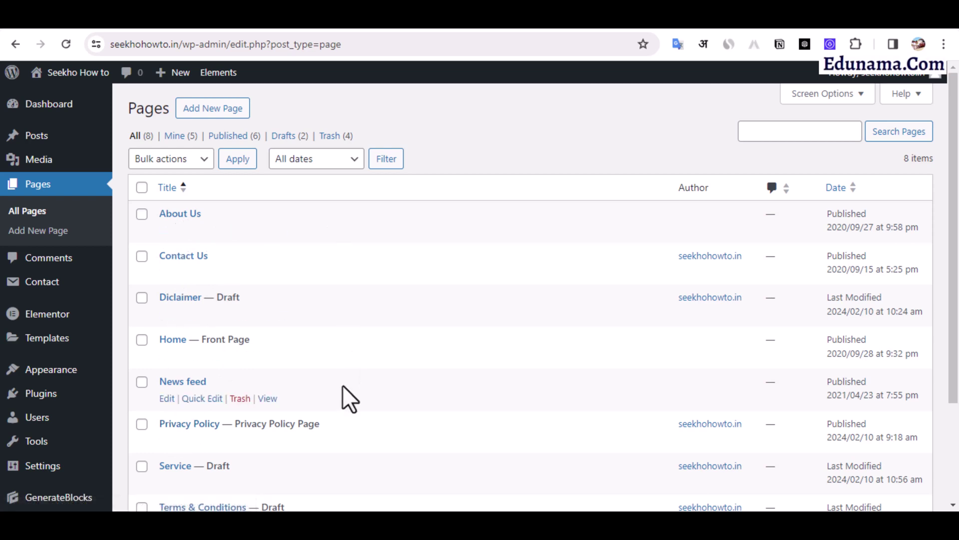
- Review the site's full Pages list to check which basic pages exist and whether each is published or a draft
scroll(343, 395, "down", 3)
scroll(262, 407, "up", 2)
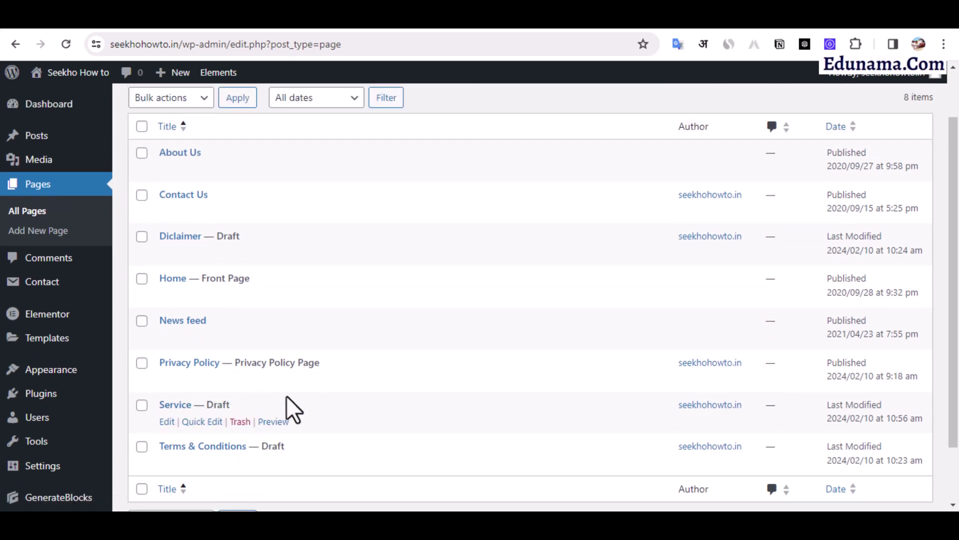
scroll(286, 395, "up", 2)
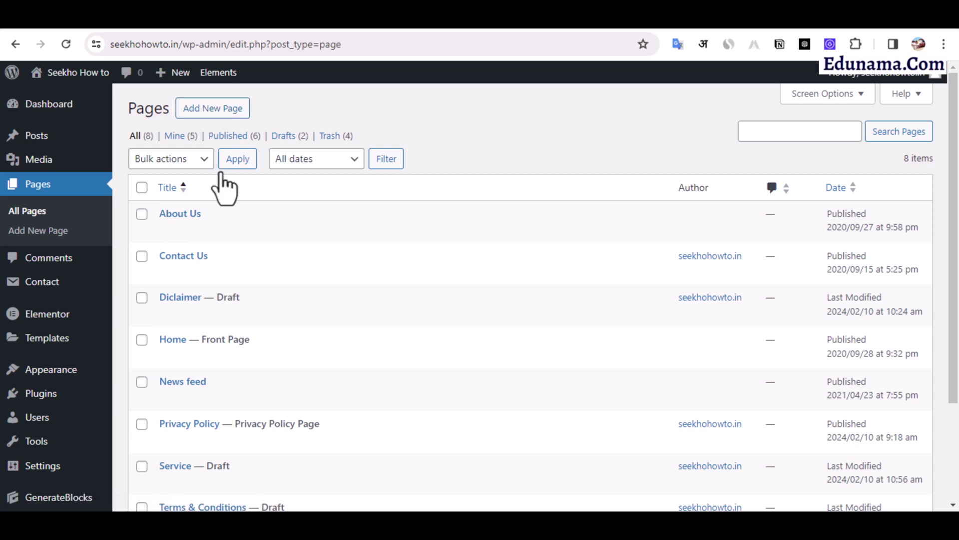
scroll(226, 190, "down", 3)
scroll(232, 324, "up", 3)
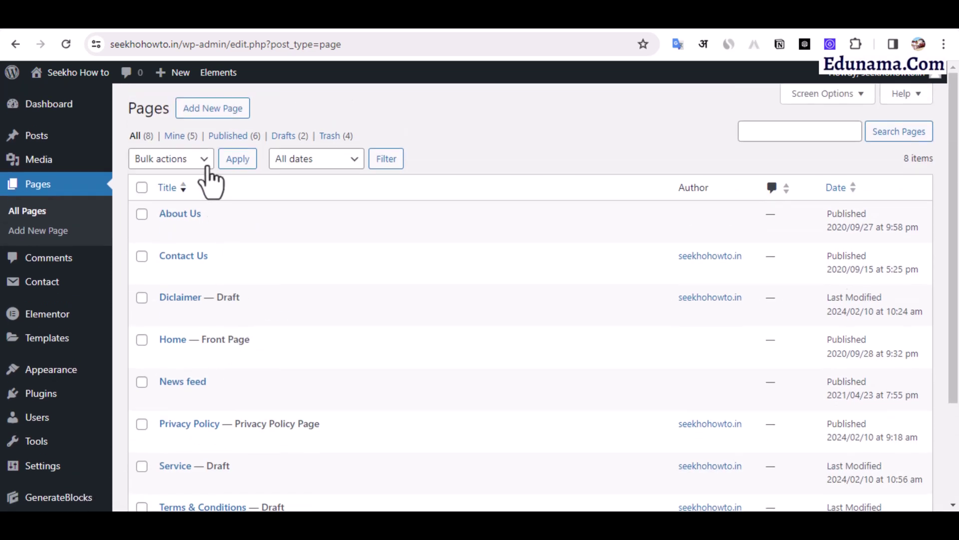